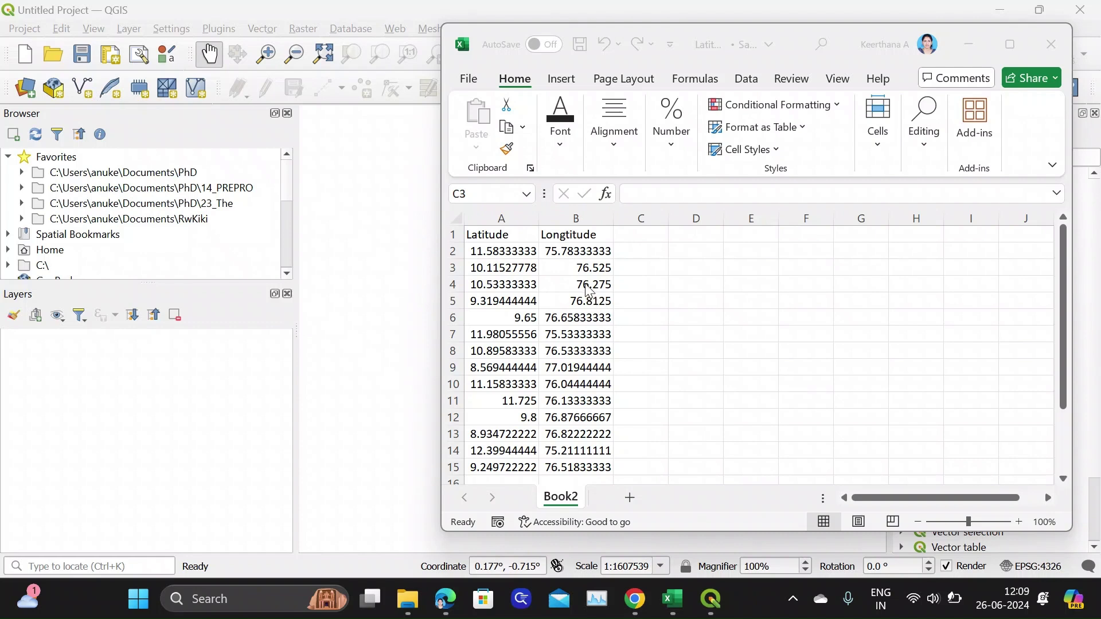
- Examine the latitude and longitude columns of the coordinate sheet
left_click(515, 219)
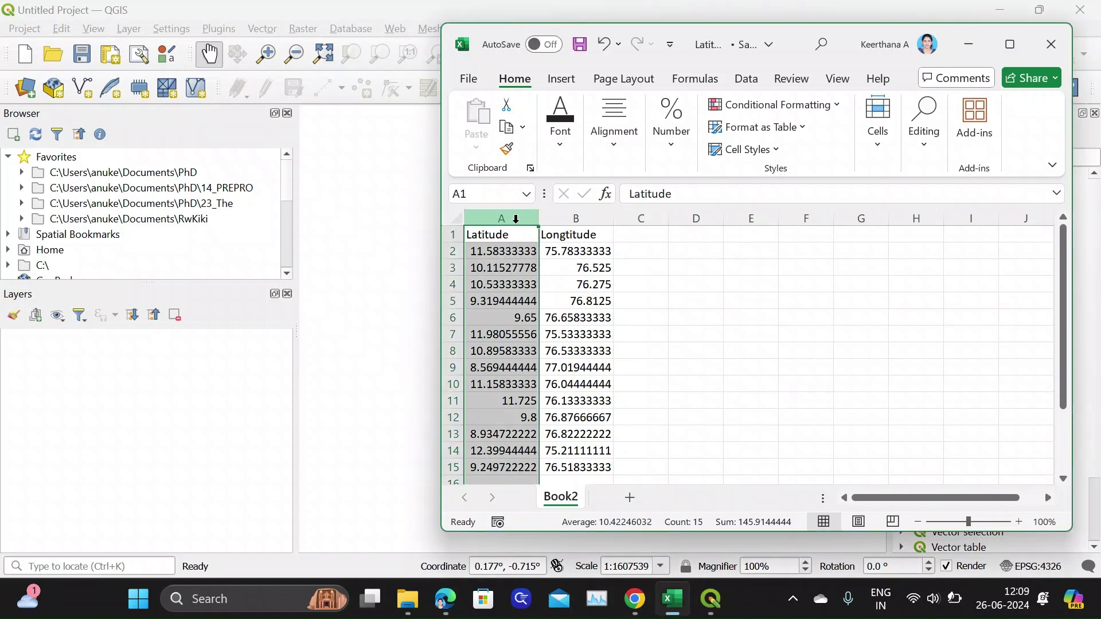
left_click(518, 232)
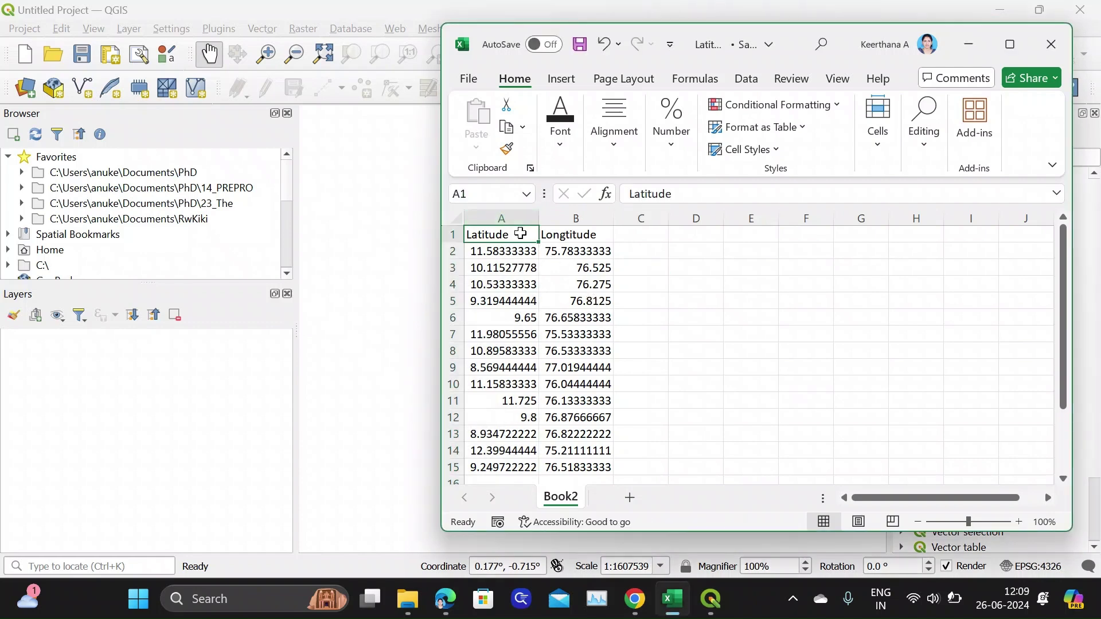
left_click(567, 235)
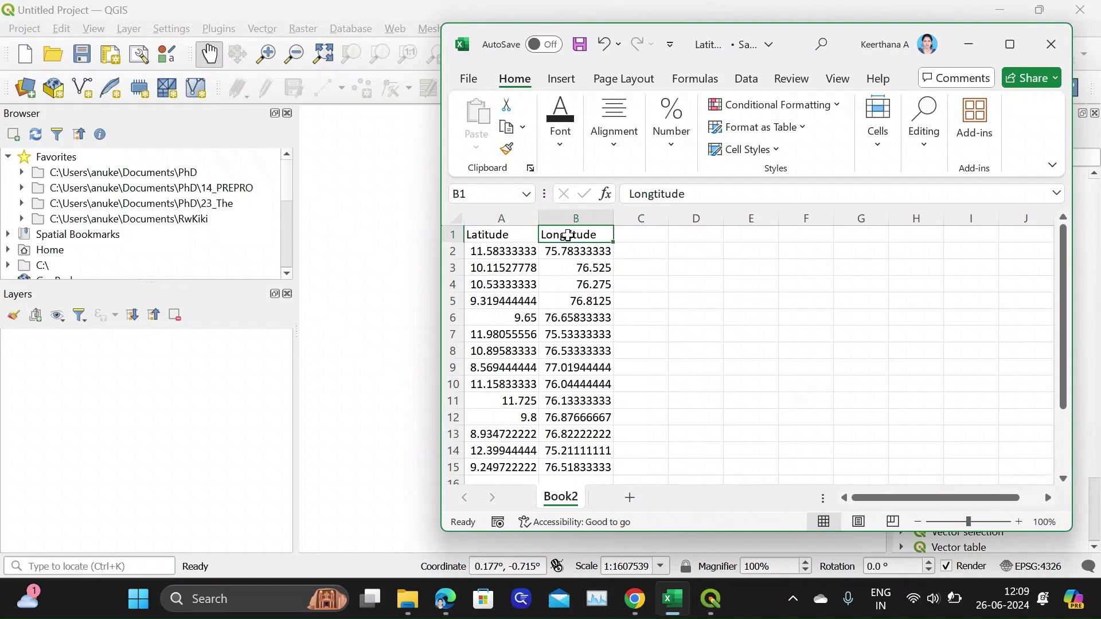
left_click(500, 251)
left_click(548, 251)
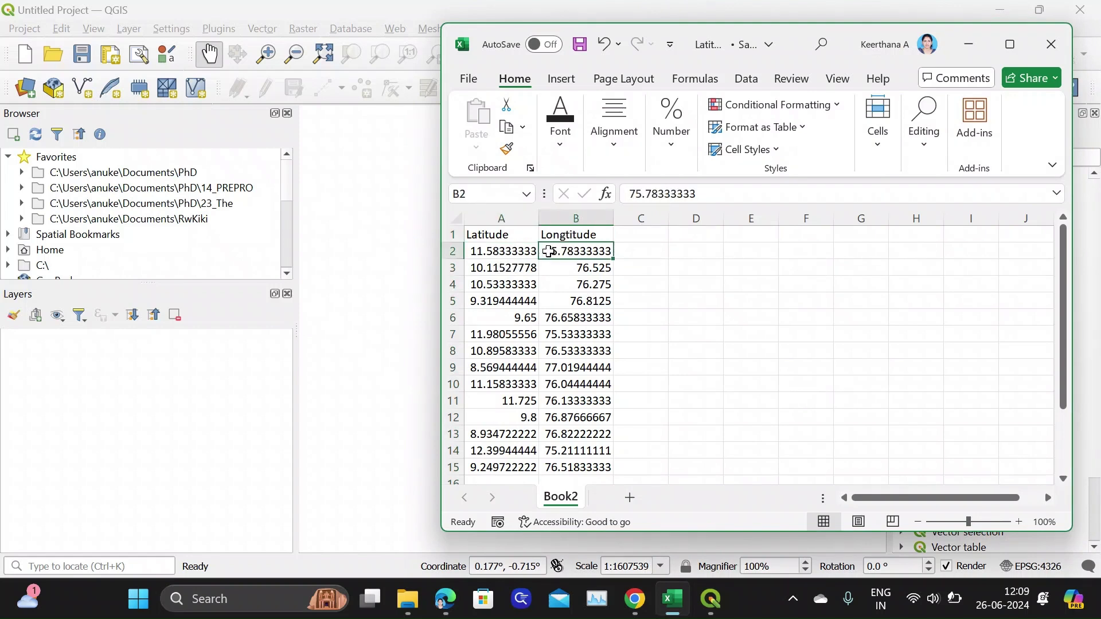
- Insert a column before Latitude, head it "Location Numbers", and fit its width to the header text
left_click(505, 219)
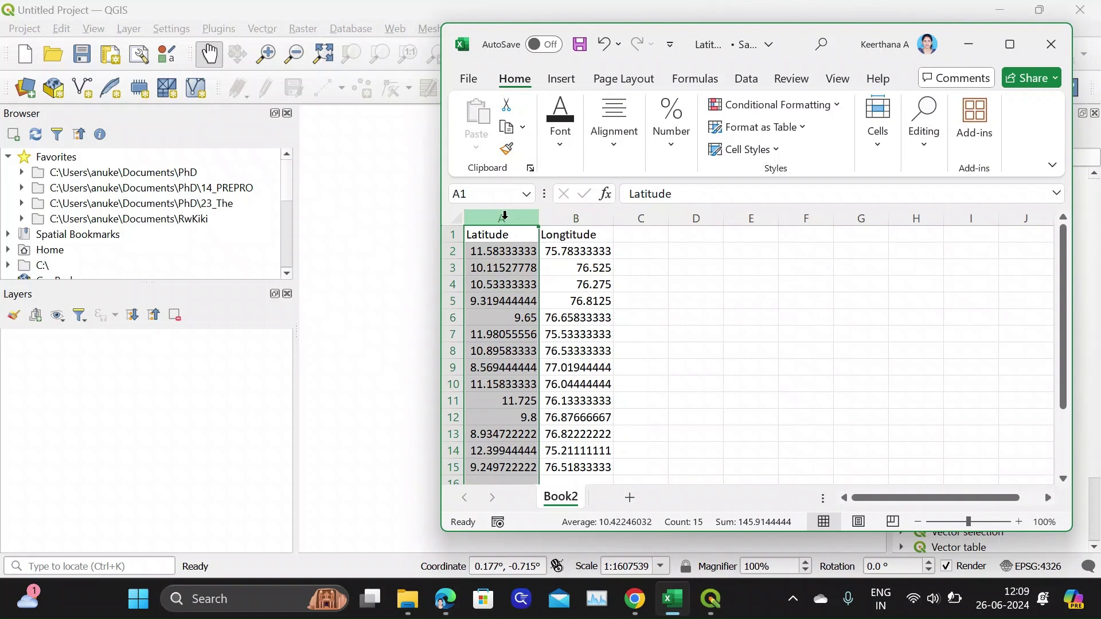
key("ctrl+shift+plus")
left_click(494, 235)
type("Lo")
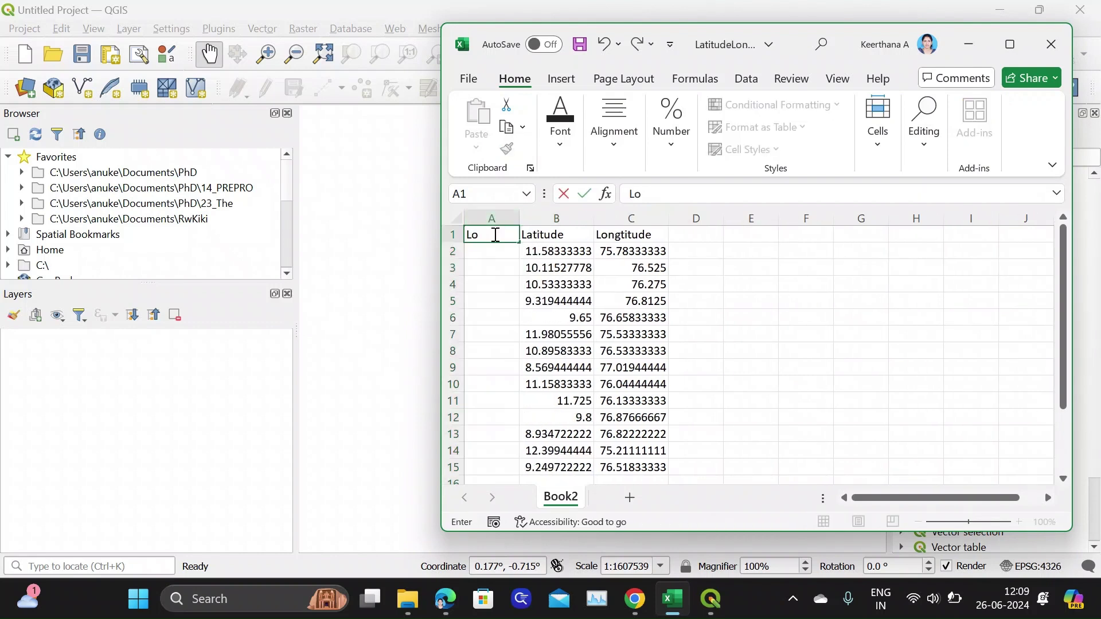
type("cation Numbers")
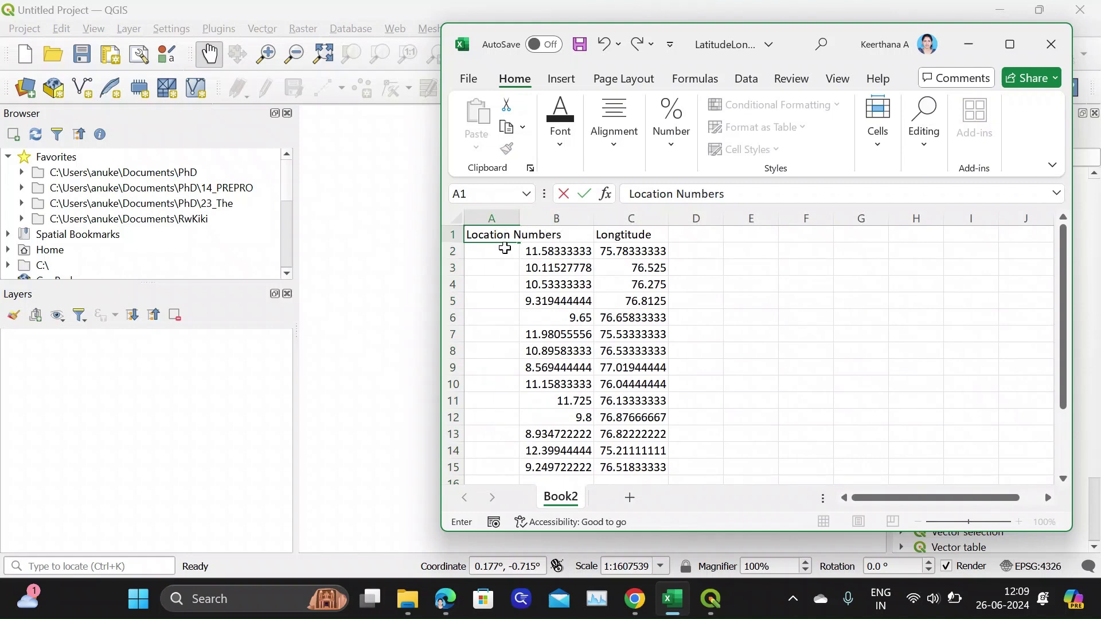
key("Return")
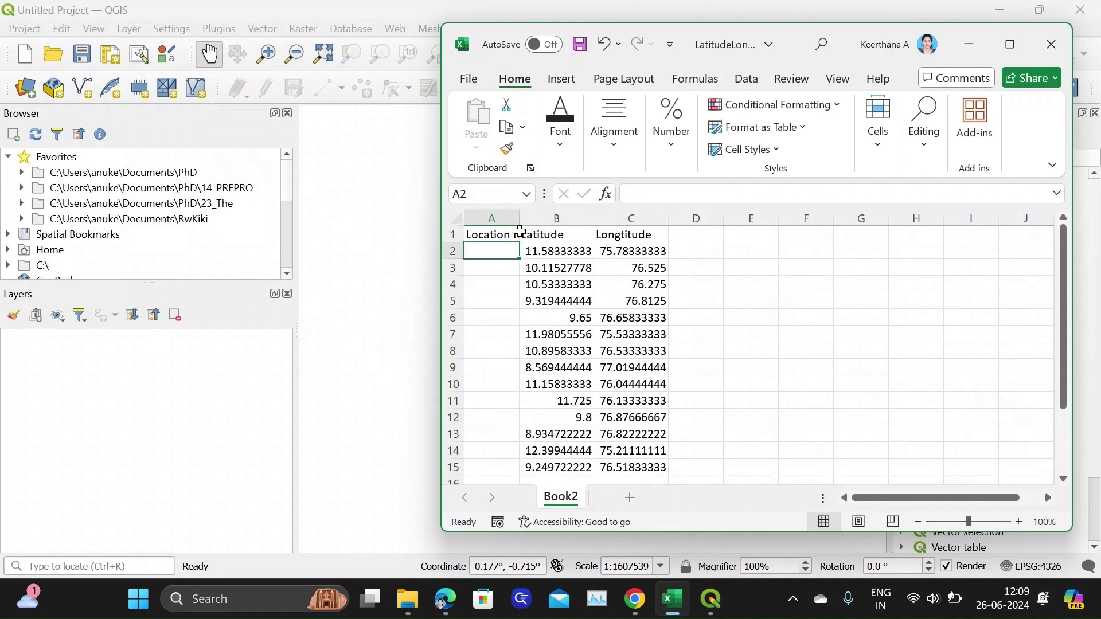
double_click(520, 218)
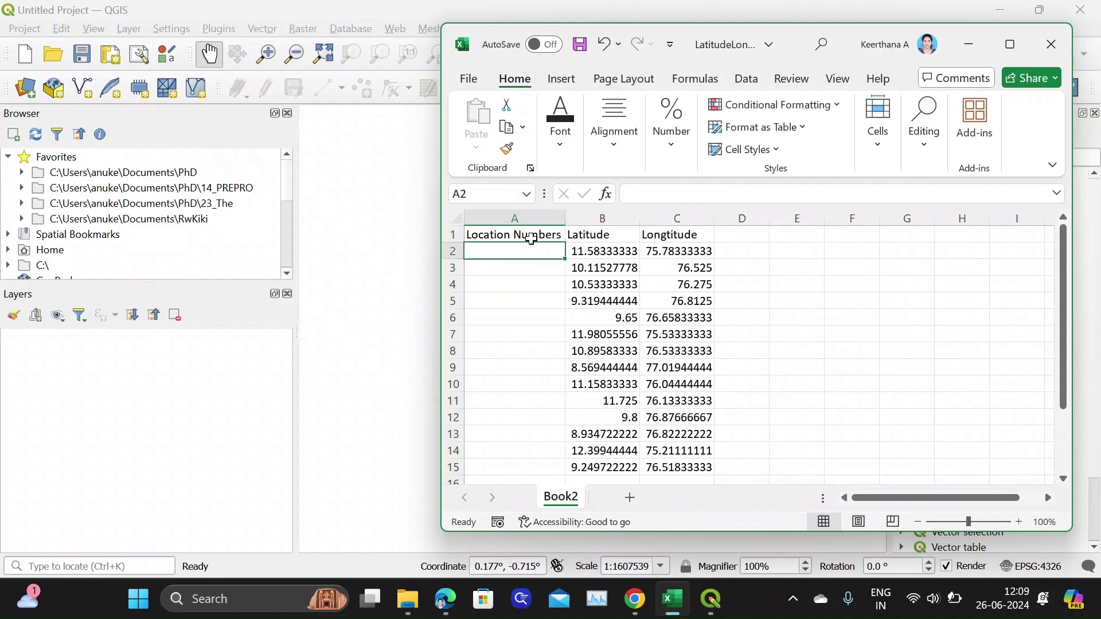
- Number the locations from 1 to 14 in cells A2 to A15 and save the workbook
type("1")
key("Return")
type("2")
key("Return")
left_click_drag(540, 253, 564, 468)
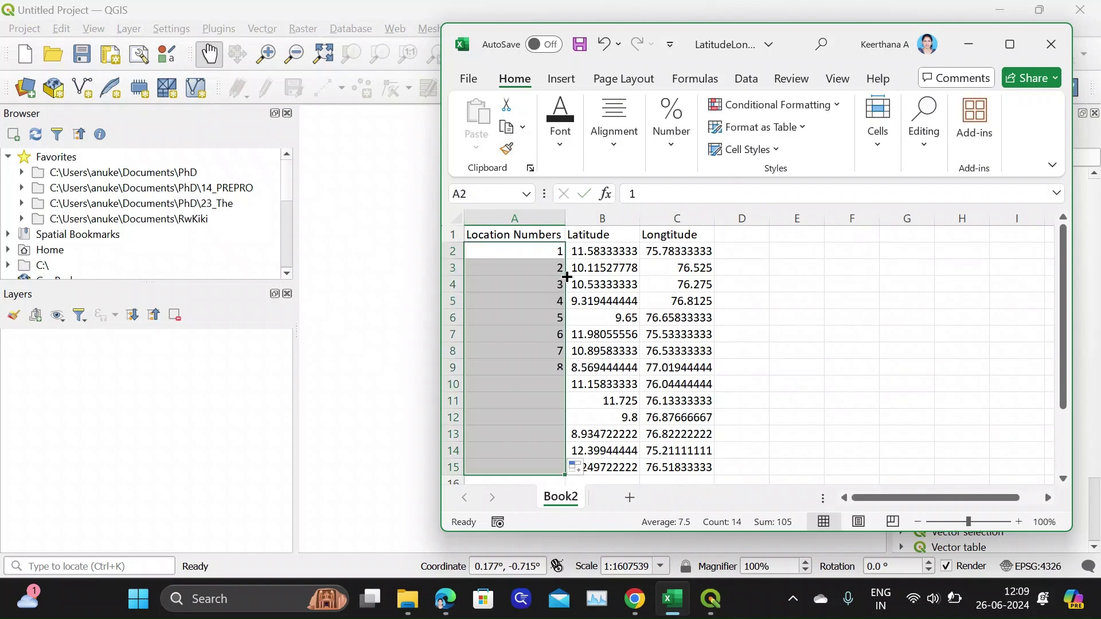
left_click(676, 283)
key("ctrl+s")
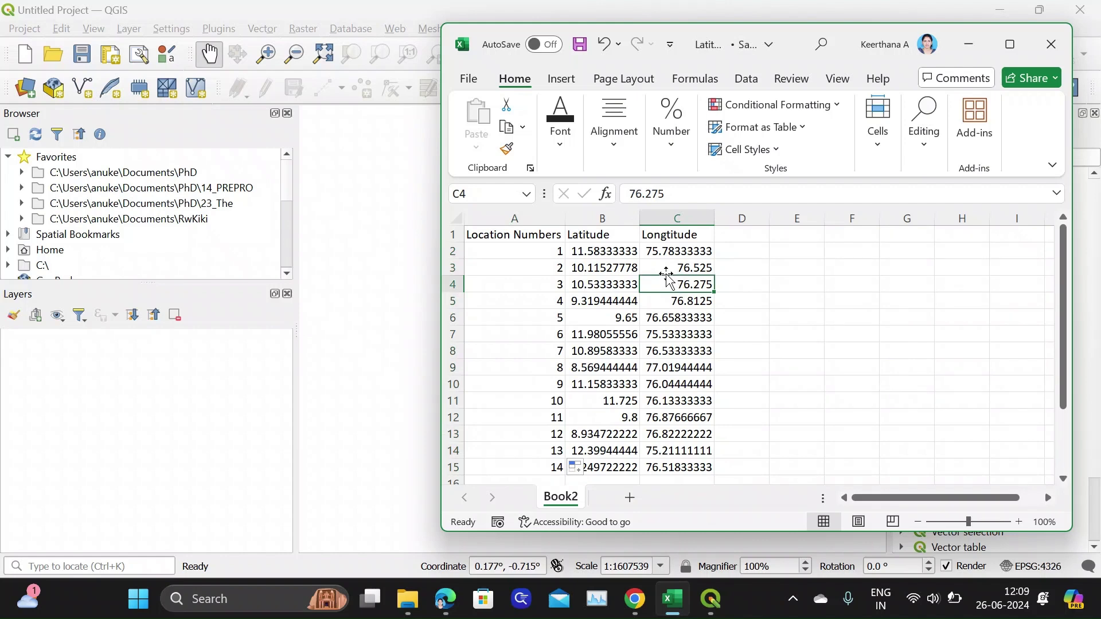
- Save the sheet in CSV (Comma delimited) format as LatitudeLongitude.csv in the Excels folder, and close the workbook
left_click(467, 80)
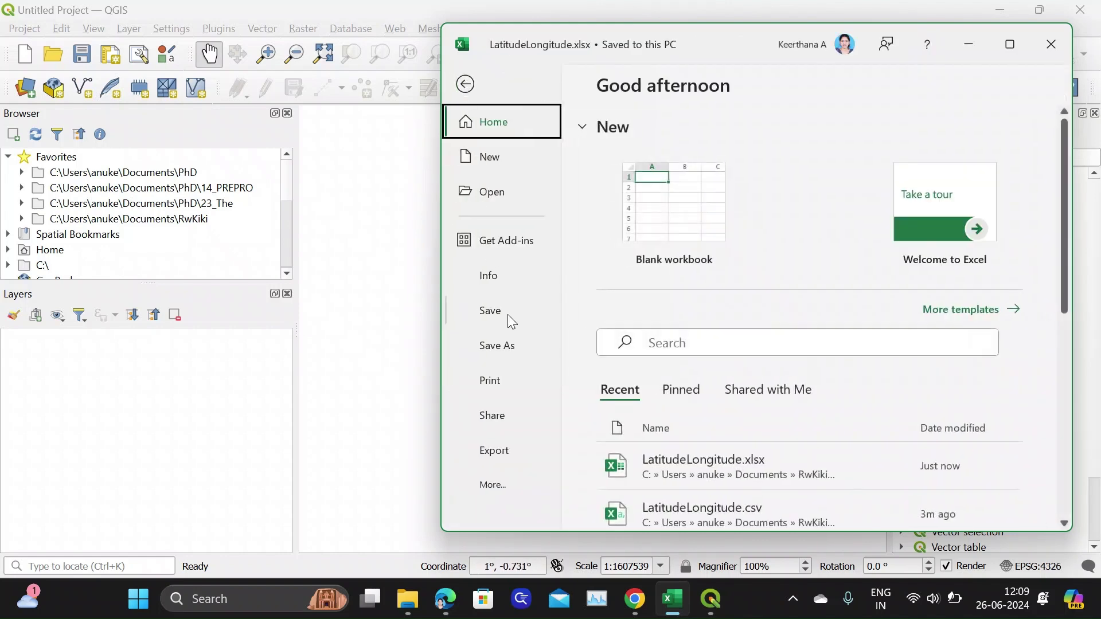
left_click(505, 351)
left_click(645, 375)
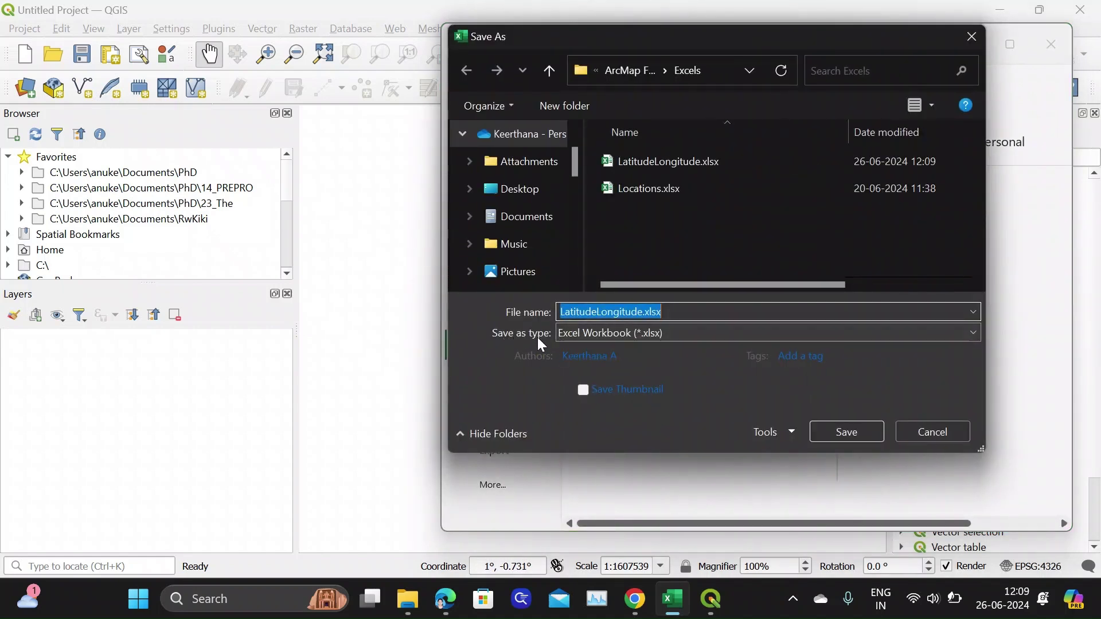
left_click(591, 335)
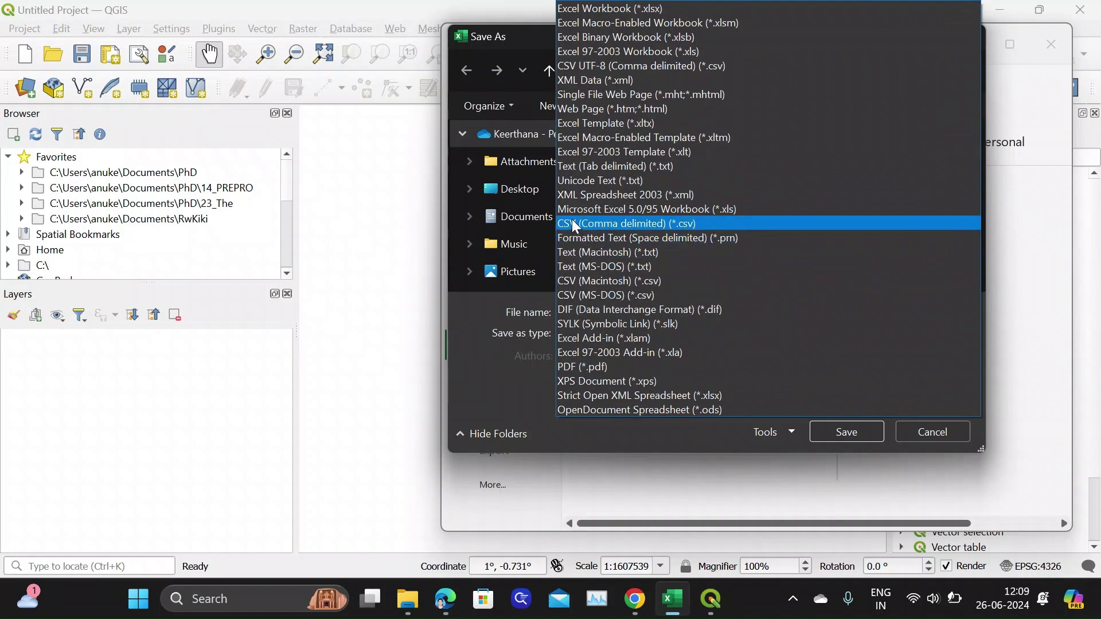
left_click(674, 228)
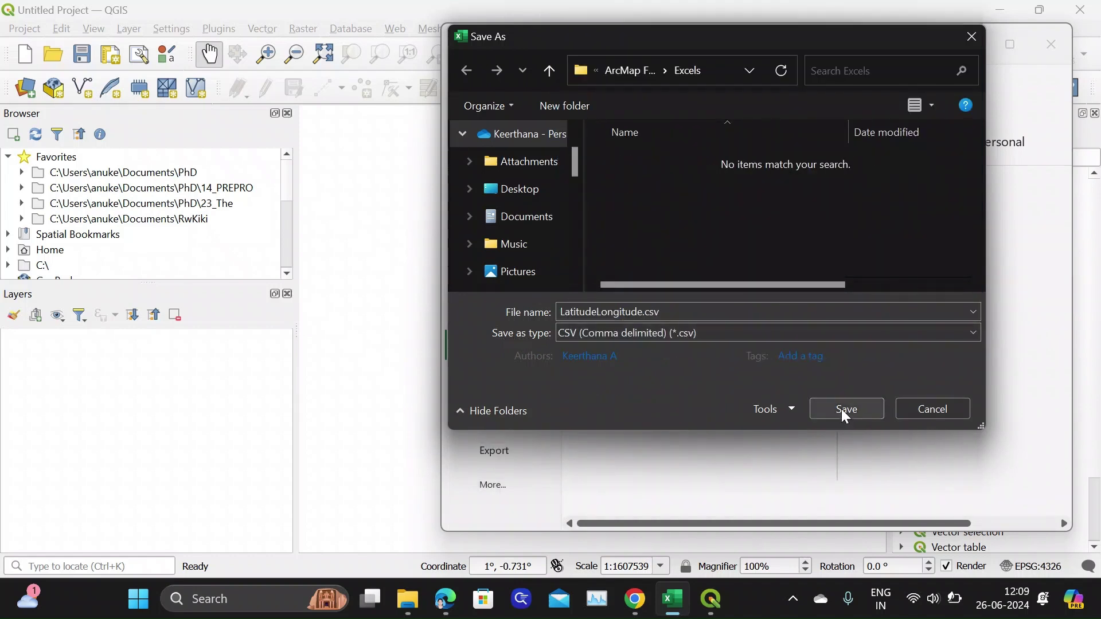
left_click(844, 410)
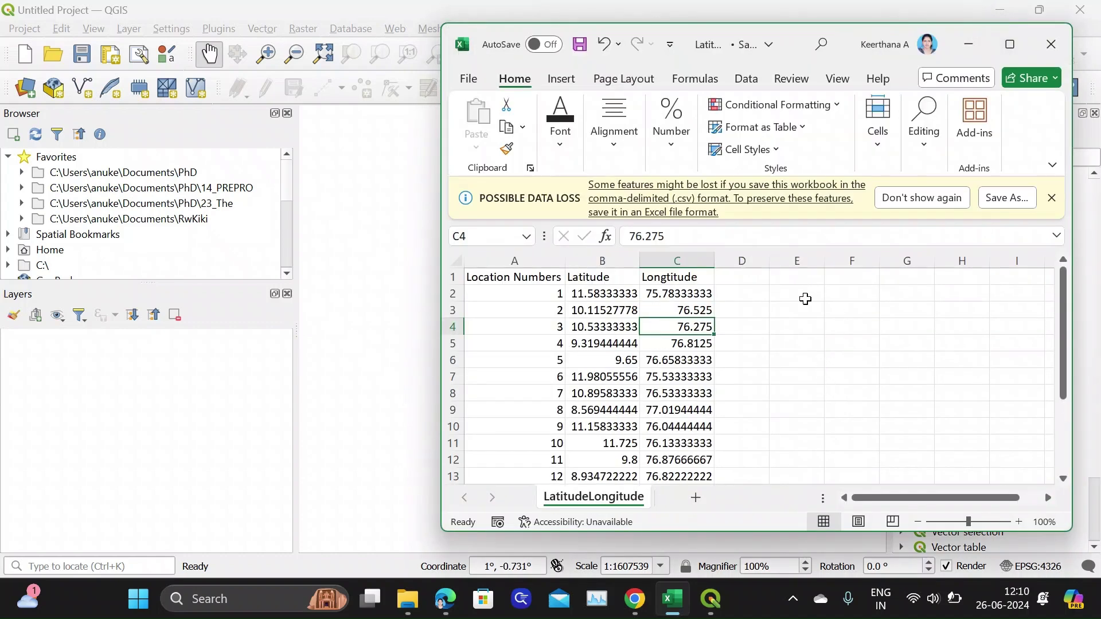
left_click(1051, 45)
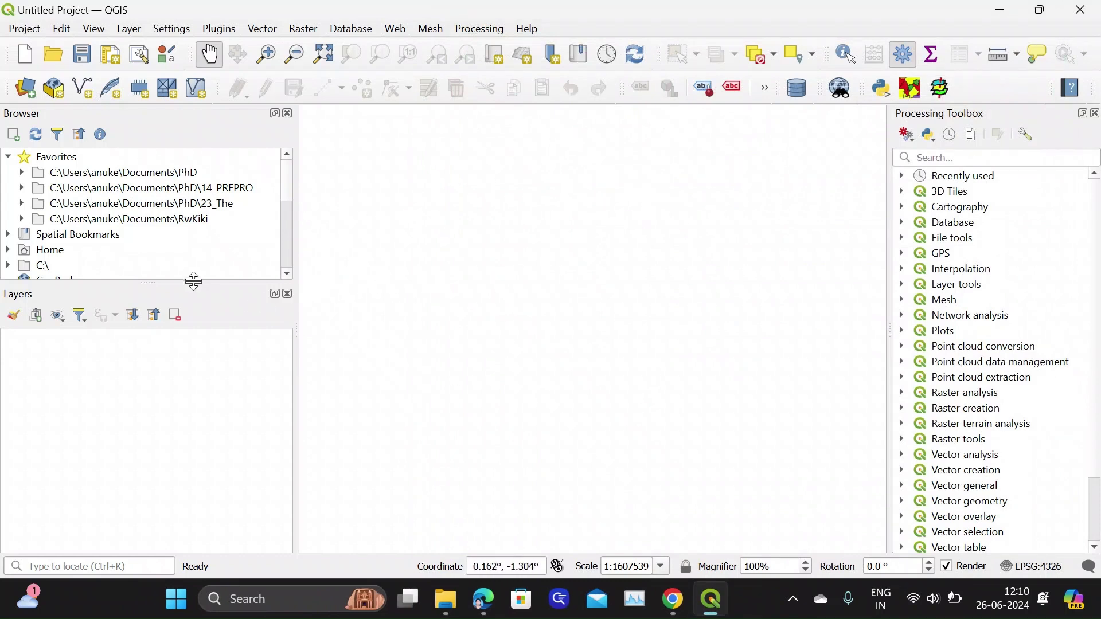
- In QGIS, add Kerala_2001_Census_Shapefile.shp from the RwKiki favorite folder to the map
left_click_drag(194, 281, 189, 303)
left_click(22, 220)
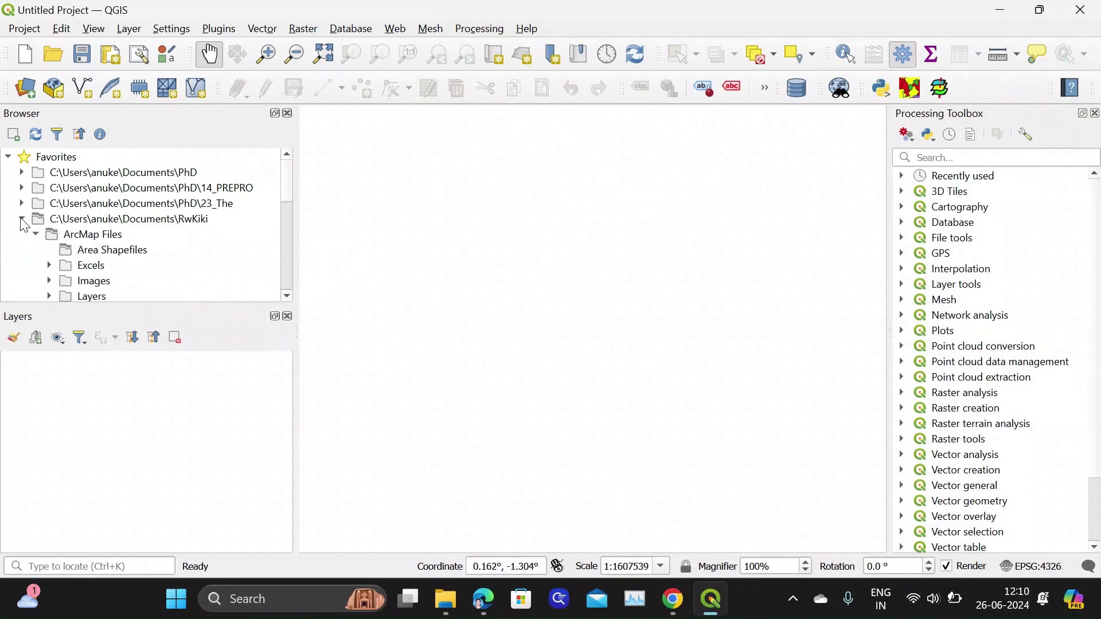
scroll(111, 216, "down", 3)
left_click_drag(163, 192, 617, 271)
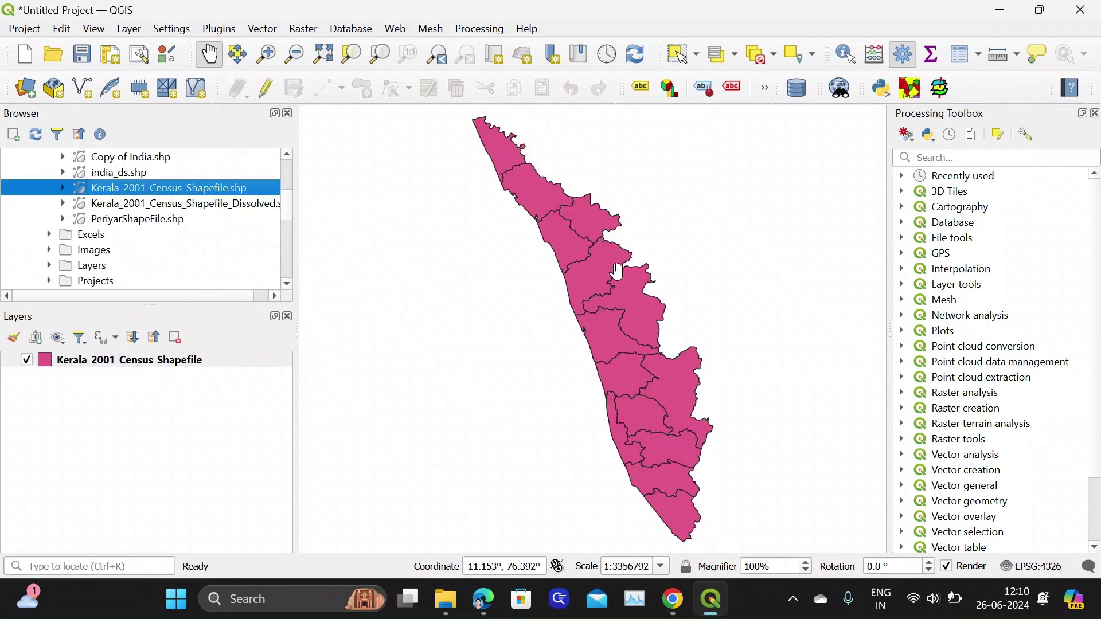
- Give the Kerala_2001_Census_Shapefile layer's simple fill a transparent fill color
left_click(159, 364)
right_click(161, 367)
left_click(211, 388)
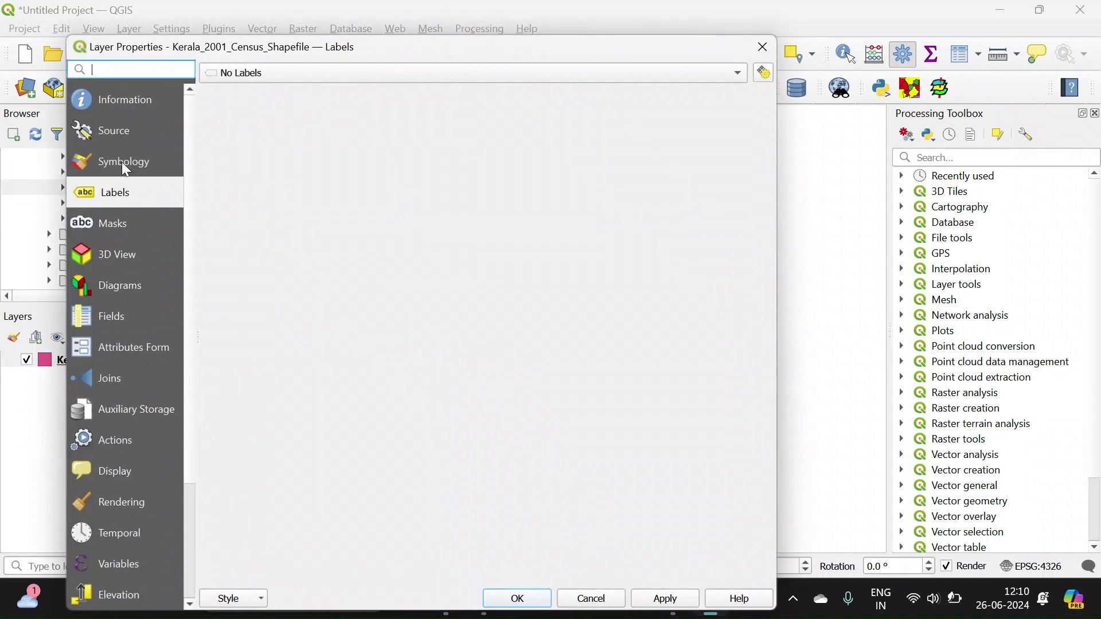
left_click(122, 161)
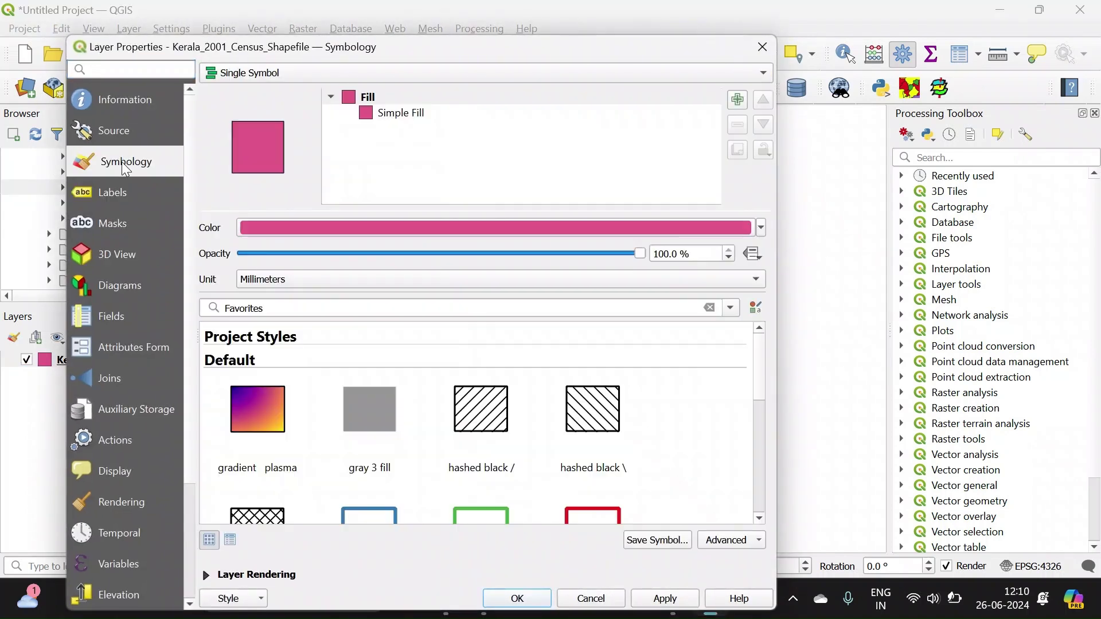
left_click(401, 115)
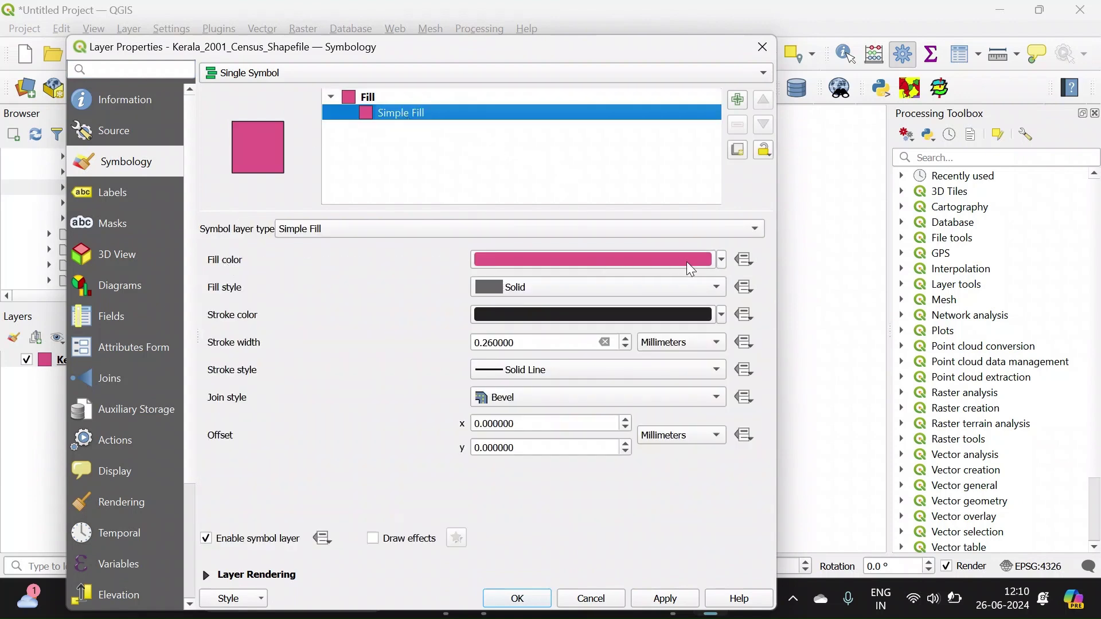
left_click(722, 261)
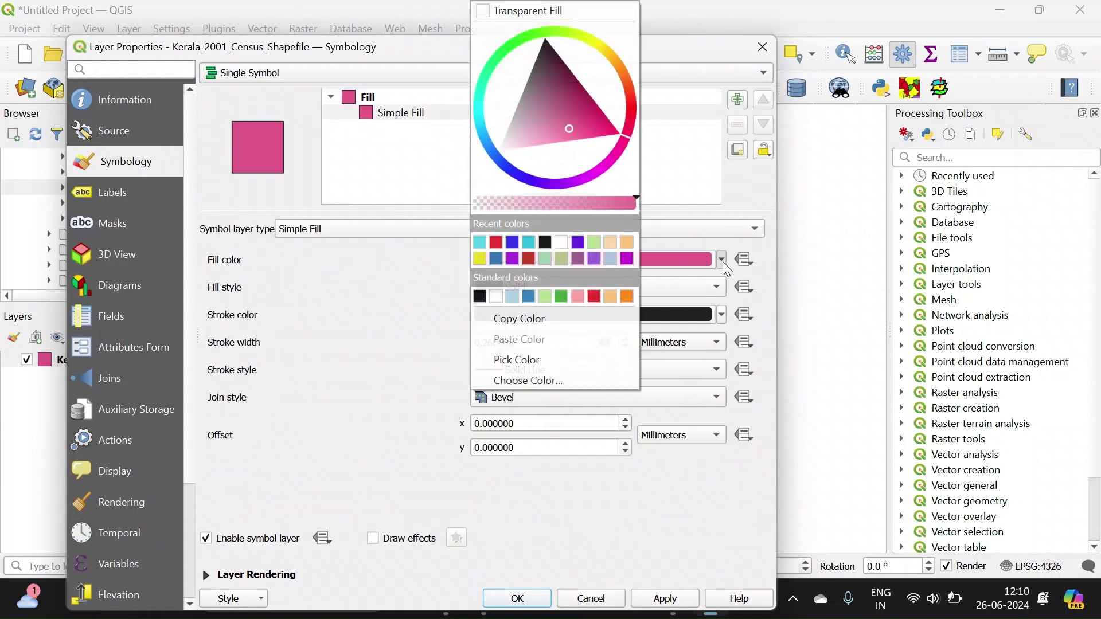
left_click(560, 16)
left_click(663, 598)
left_click(517, 598)
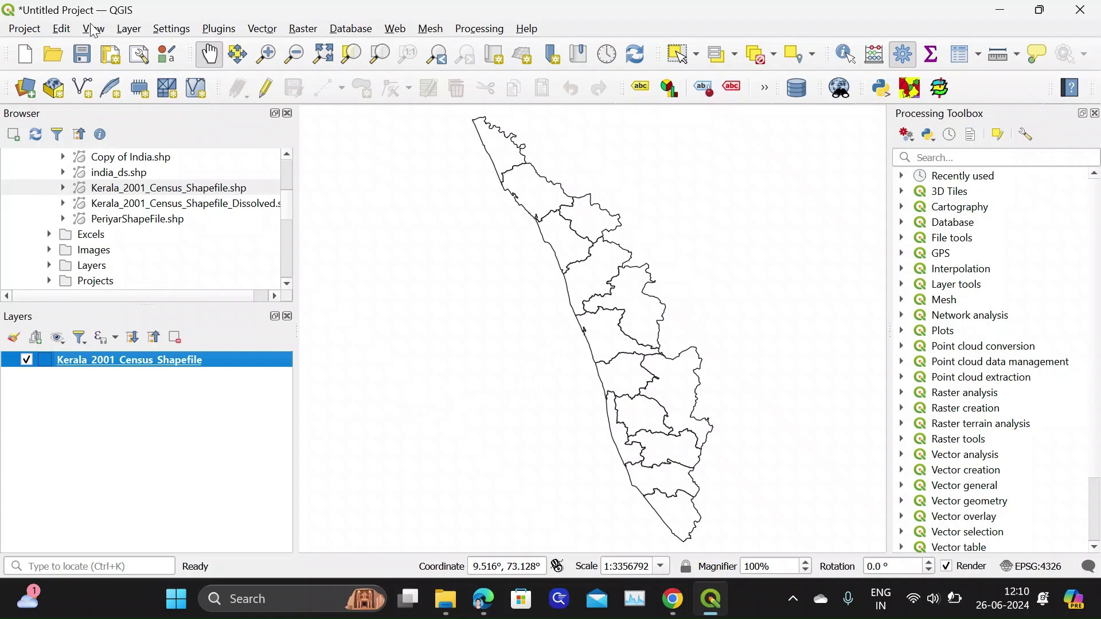
- Start adding a delimited text layer with LatitudeLongitude.csv from the Excels folder as the source file
left_click(128, 29)
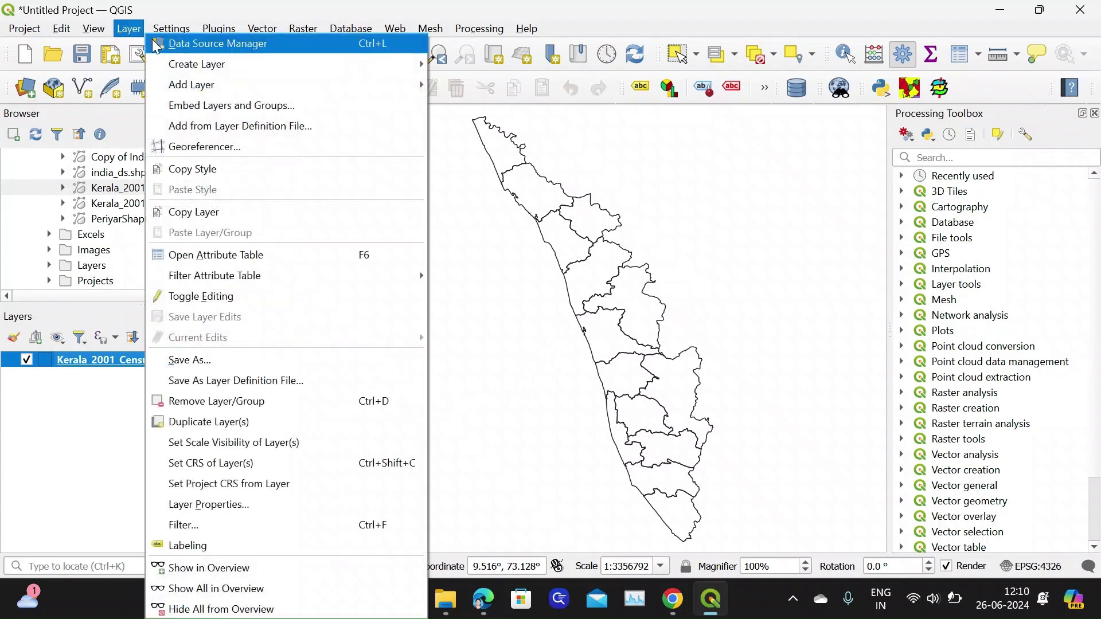
mouse_move(172, 87)
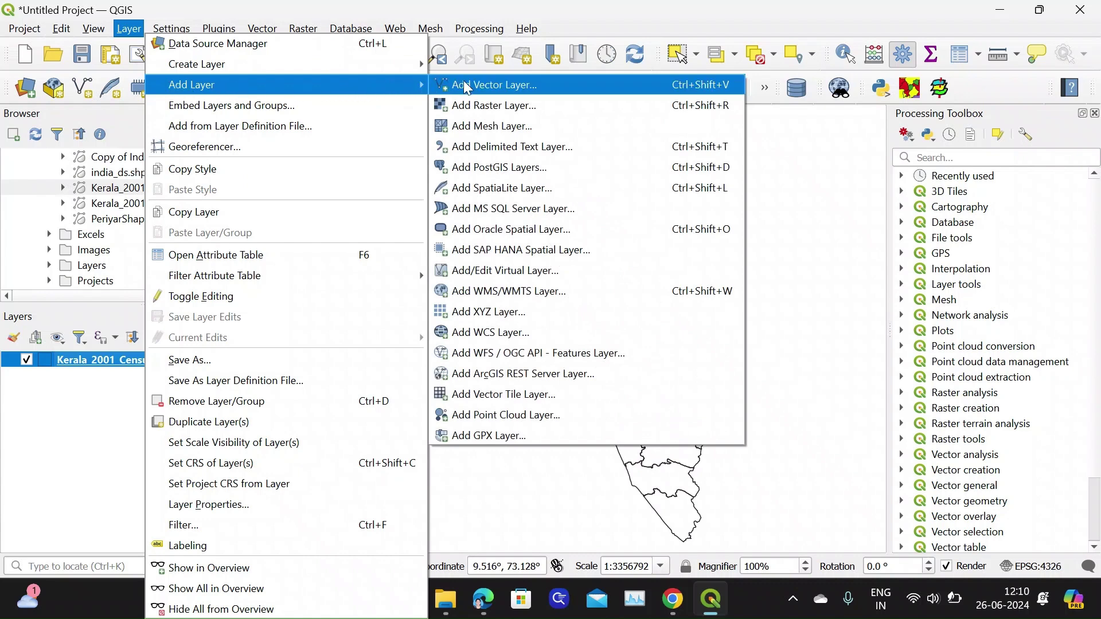
left_click(556, 146)
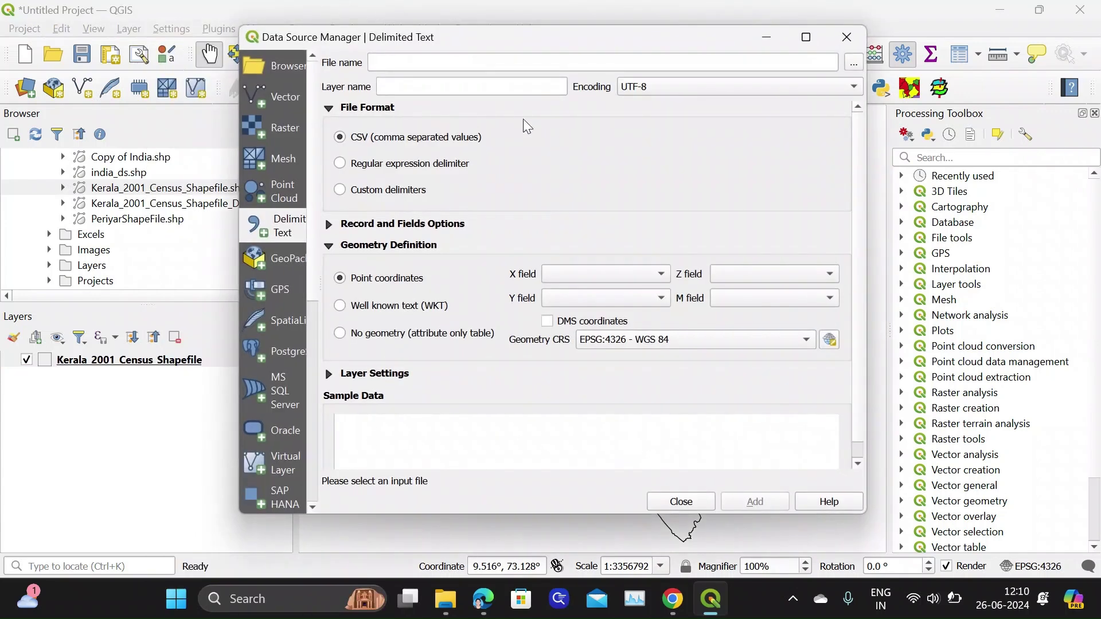
left_click(854, 61)
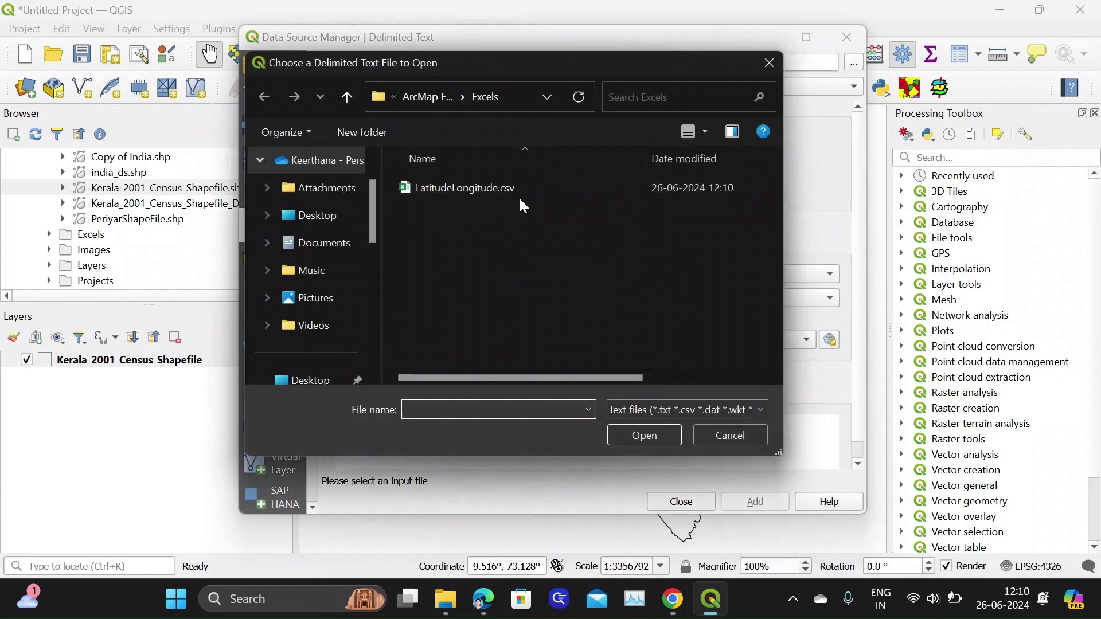
left_click(501, 186)
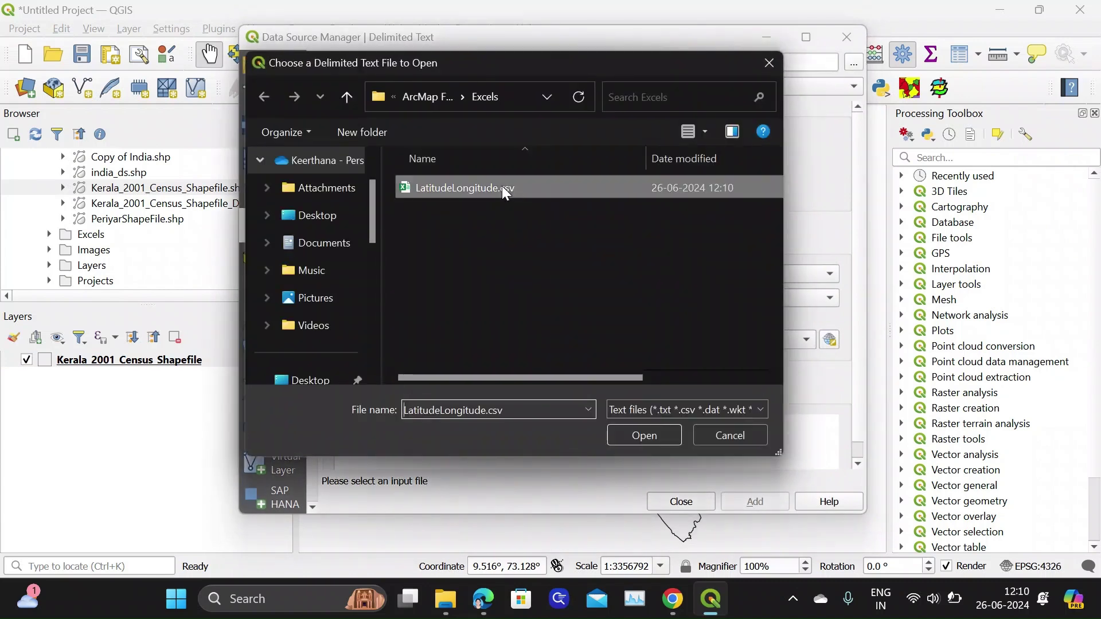
left_click(637, 437)
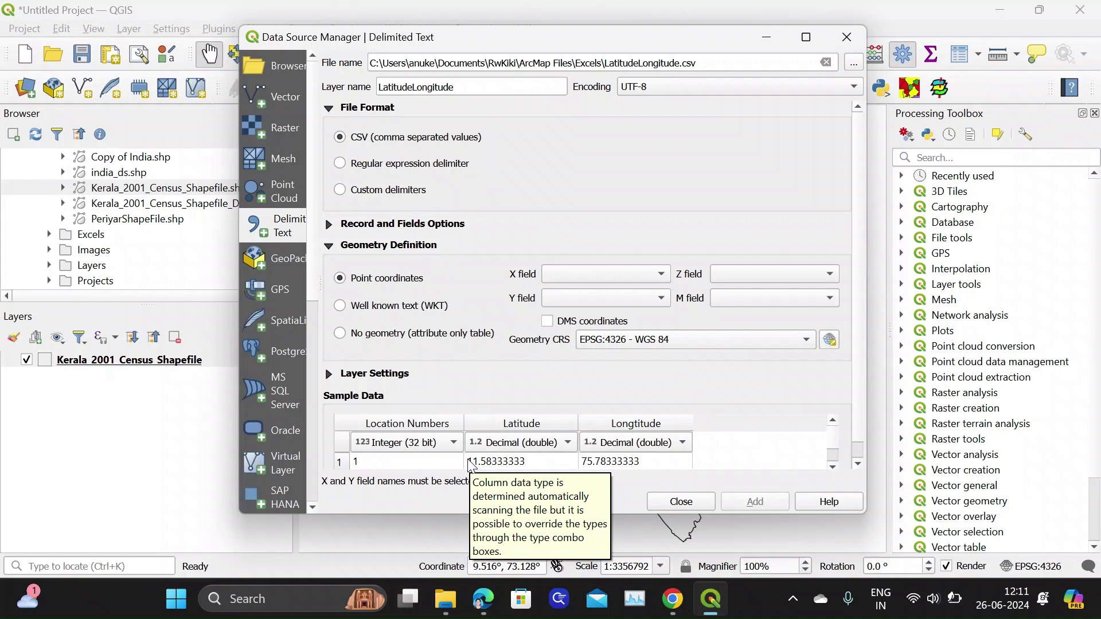
- Use Longtitude as the X field and Latitude as the Y field, and add the point layer to the map
left_click(607, 273)
left_click(595, 308)
left_click(589, 299)
left_click(594, 316)
left_click(767, 501)
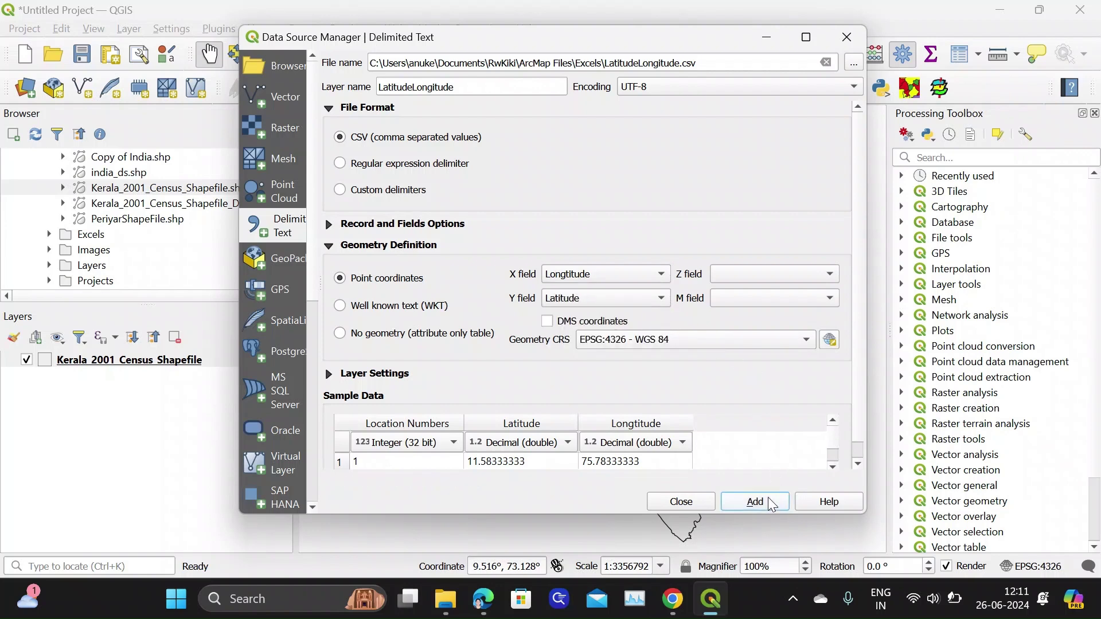
left_click(681, 502)
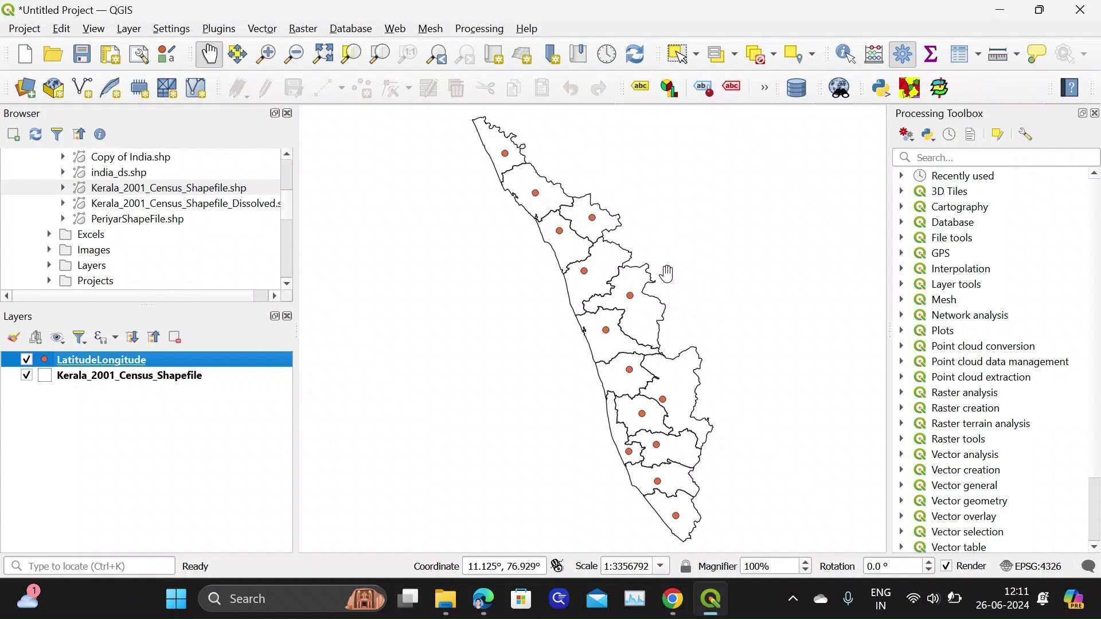
- Label the LatitudeLongitude points with single labels showing the Location Numbers field and apply them to the map
right_click(114, 366)
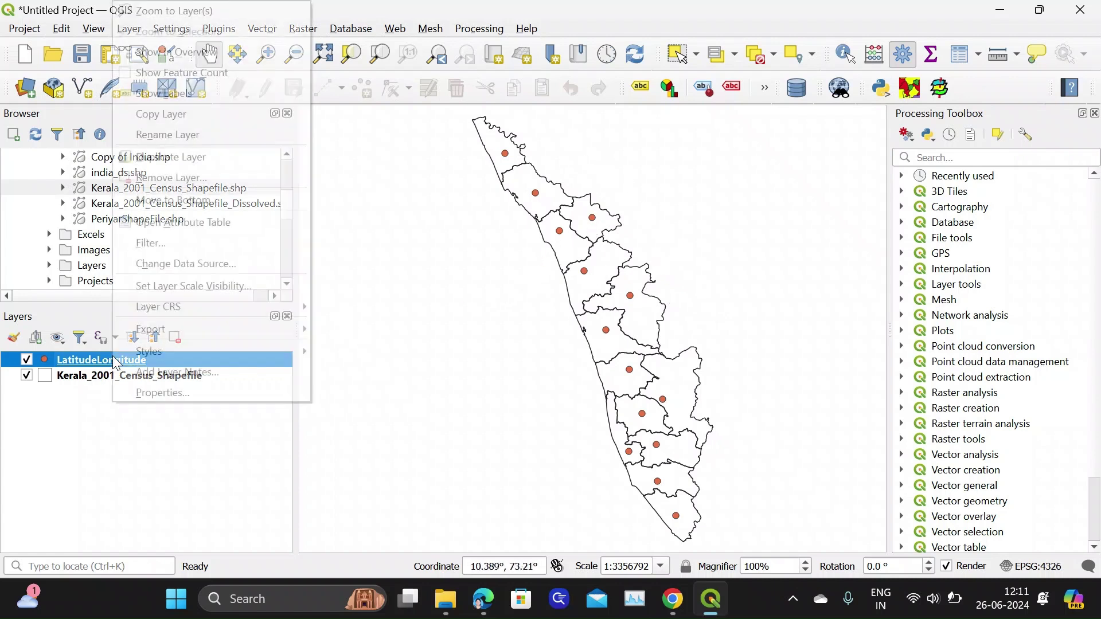
left_click(159, 397)
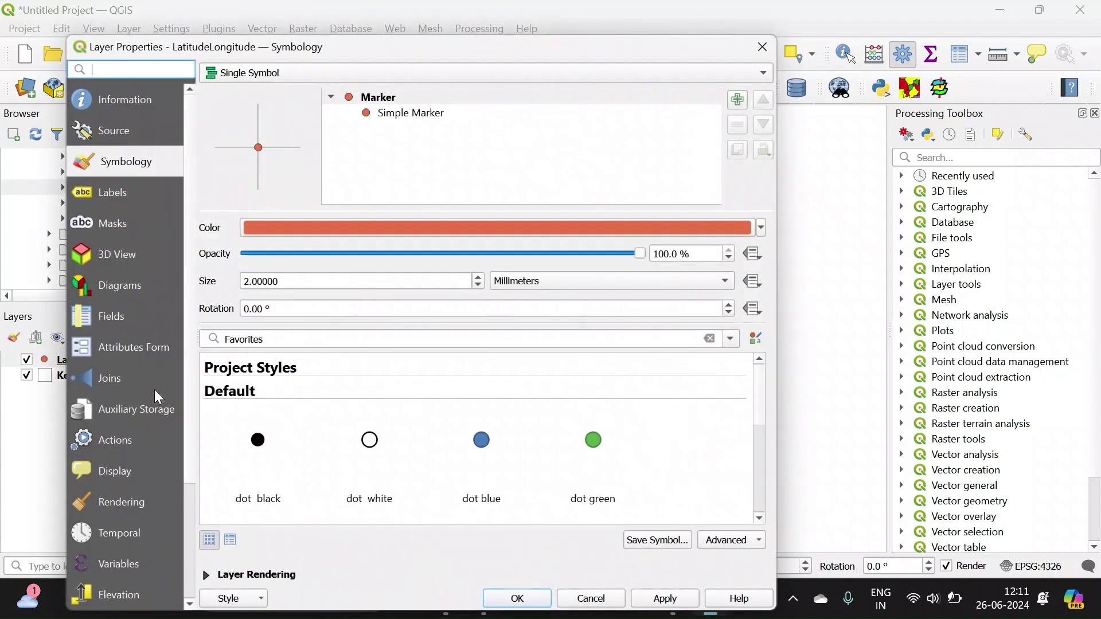
left_click(117, 190)
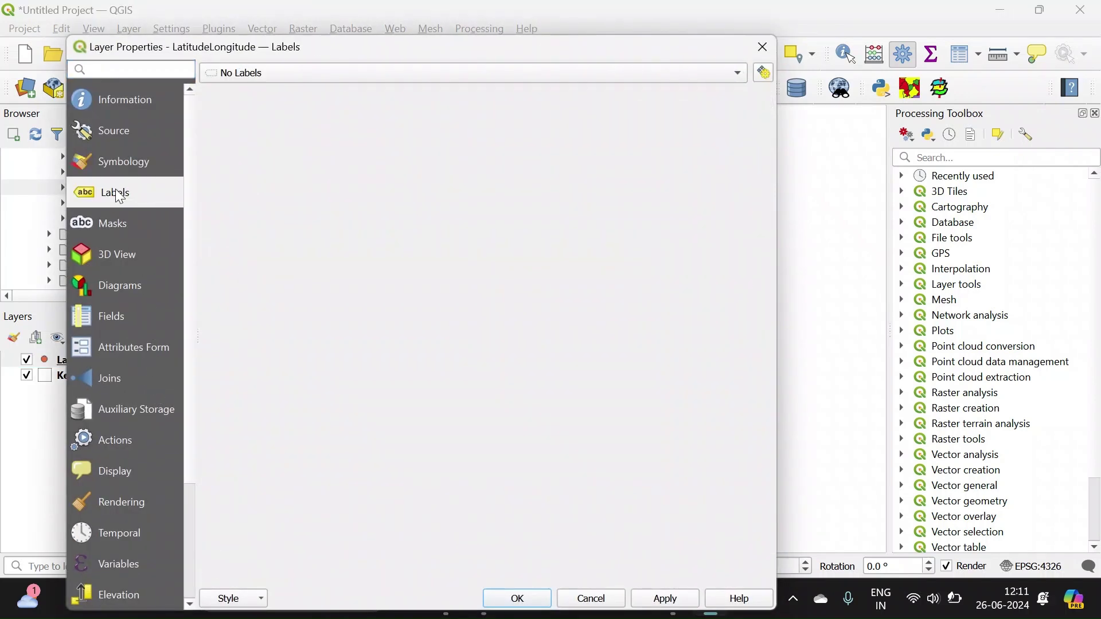
left_click(229, 73)
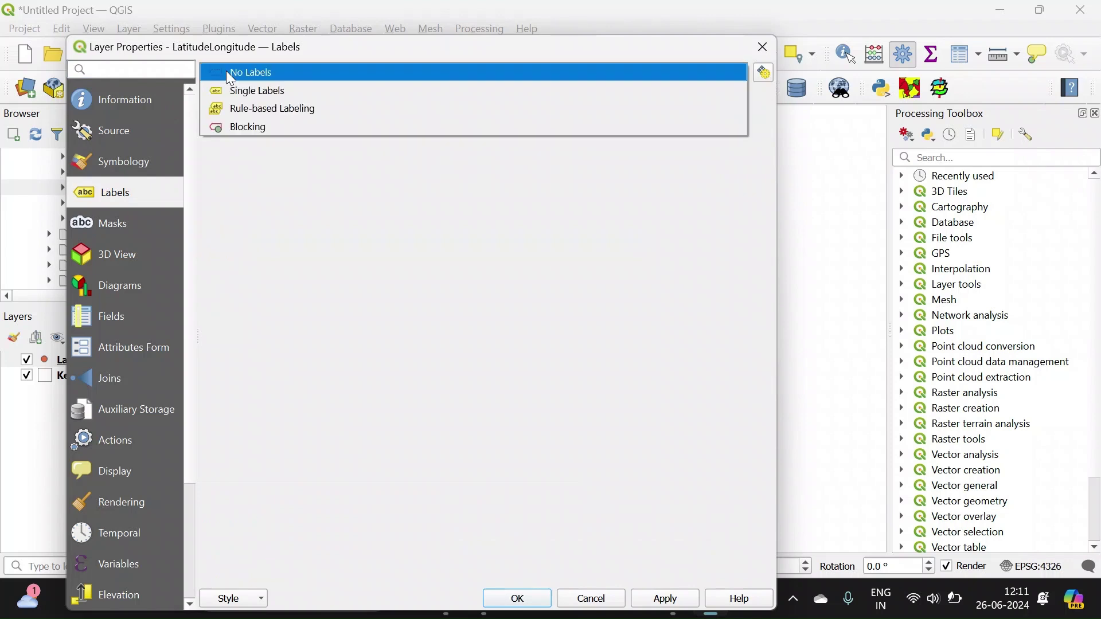
left_click(235, 91)
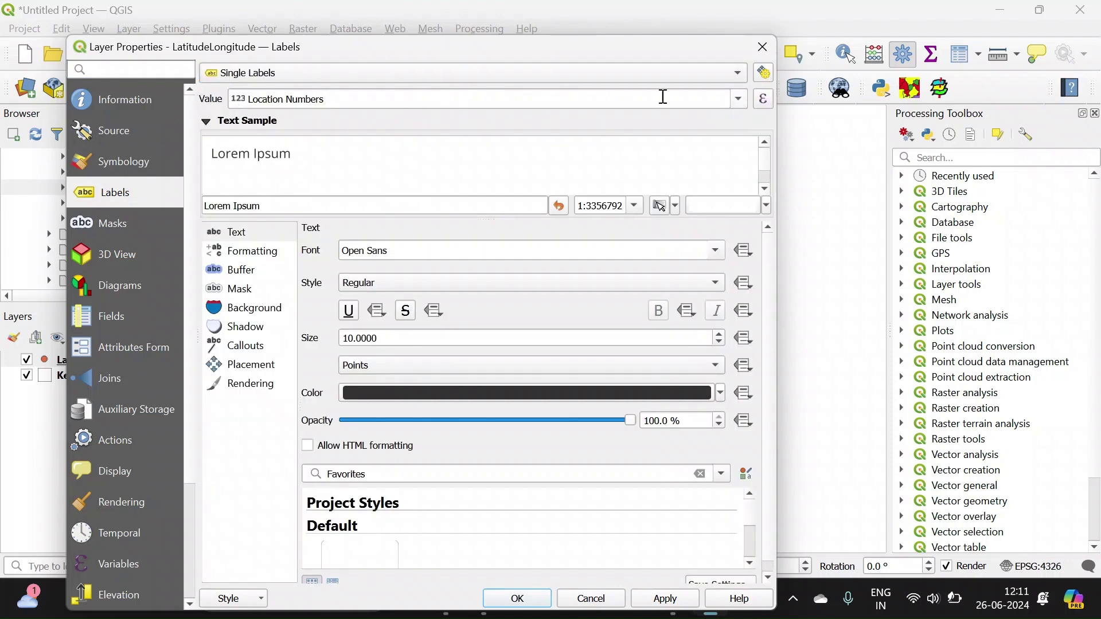
left_click(738, 99)
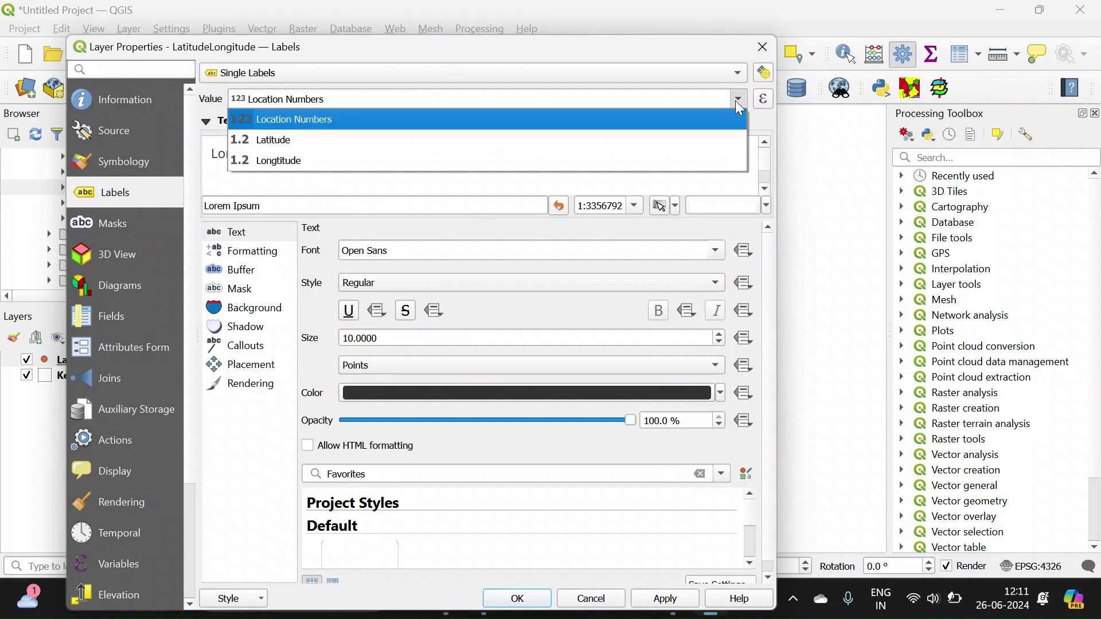
left_click(320, 120)
left_click_drag(398, 51, 404, 28)
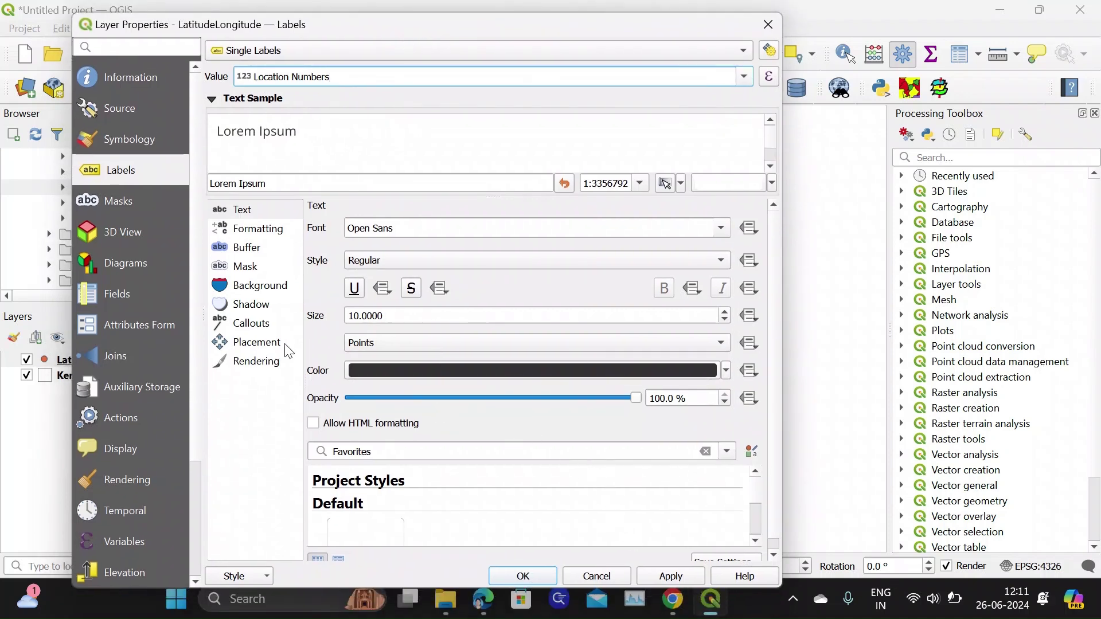
left_click(687, 575)
left_click_drag(668, 34, 497, 87)
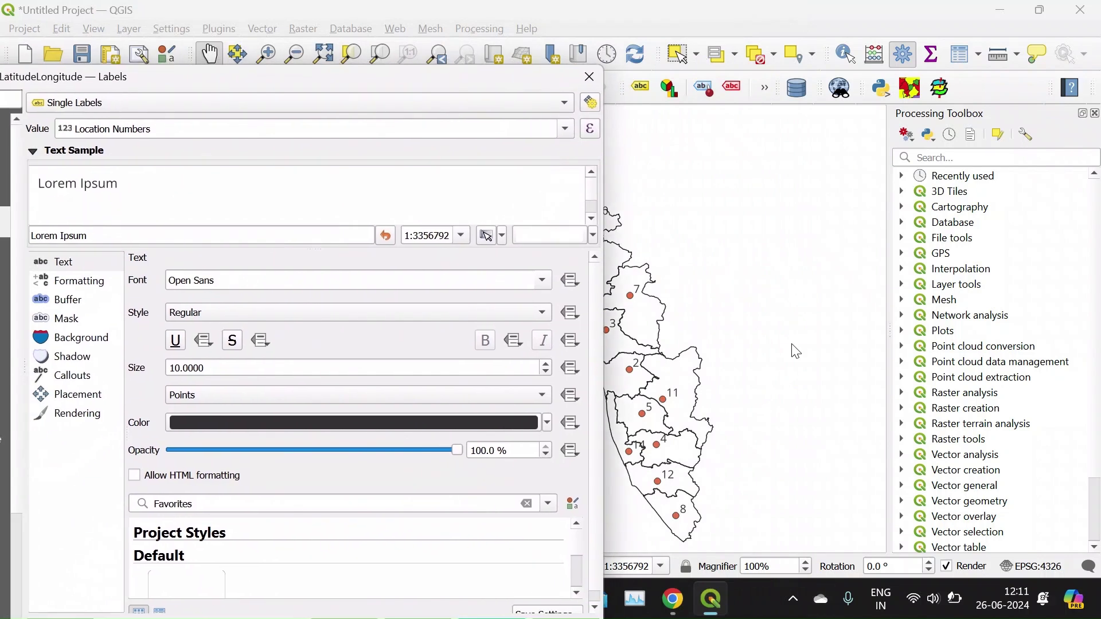
- Format the point labels in Times New Roman, bold, with a blue text color
left_click_drag(327, 78, 406, 65)
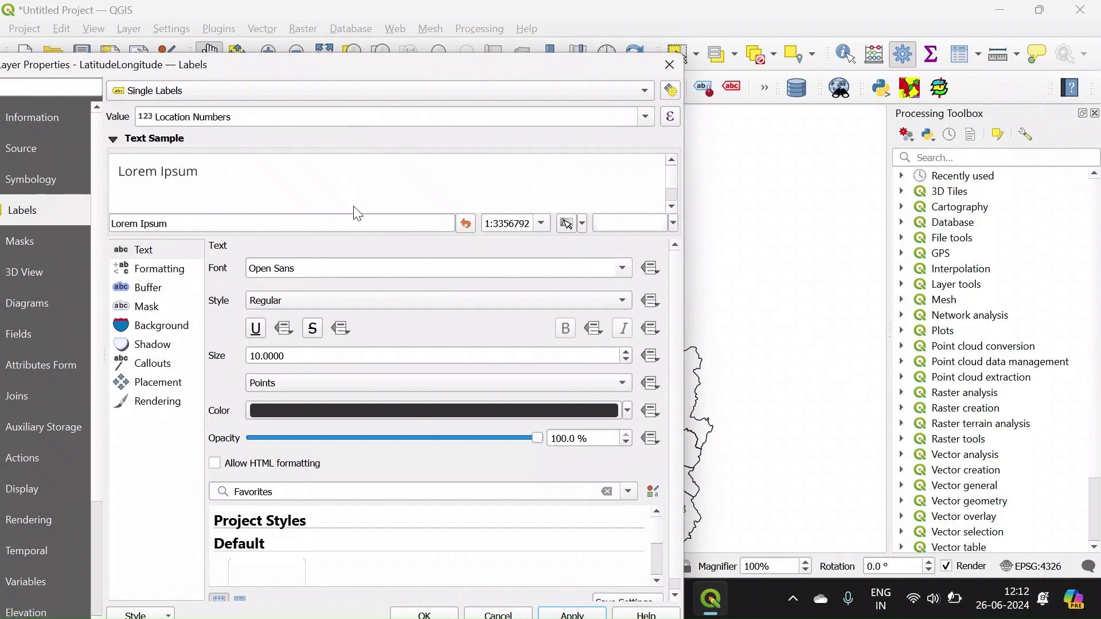
left_click_drag(320, 266, 241, 272)
type("times New Roman")
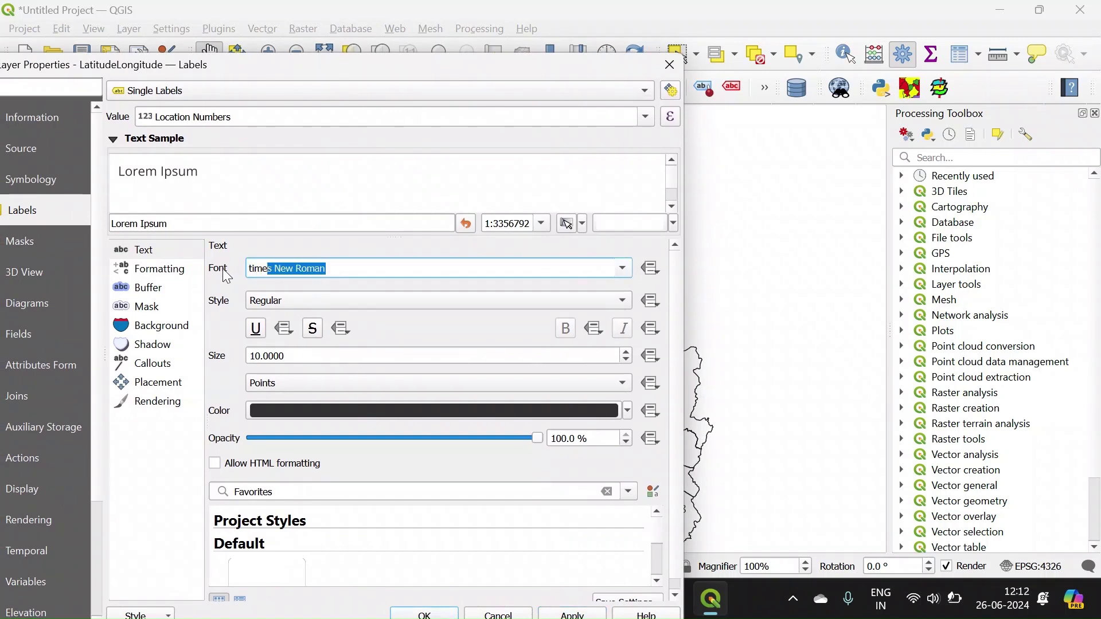
key("Return")
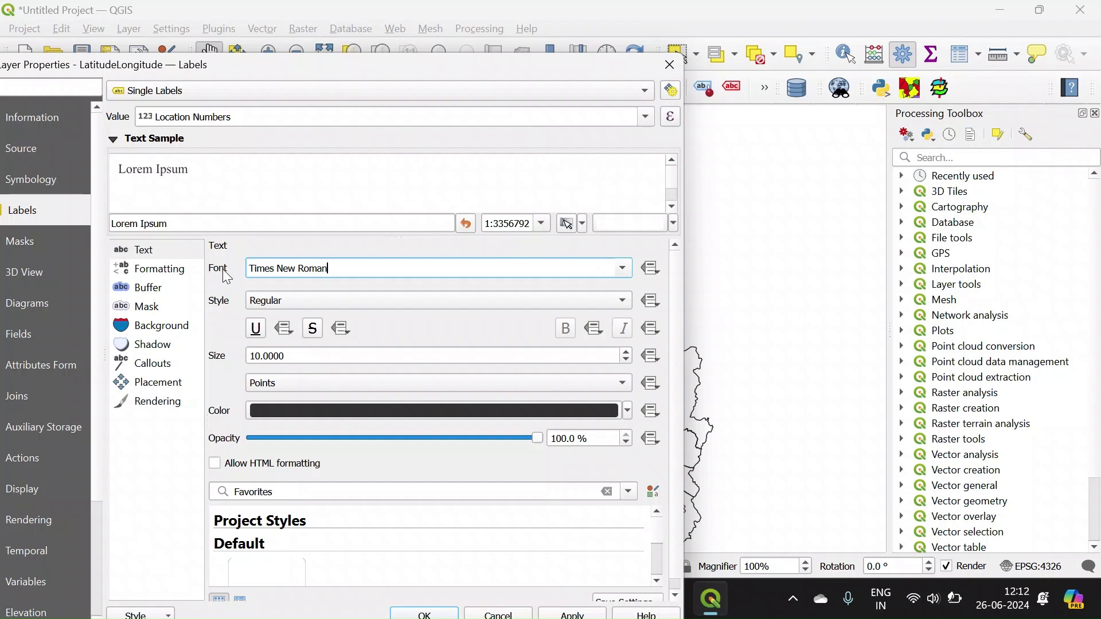
left_click(274, 302)
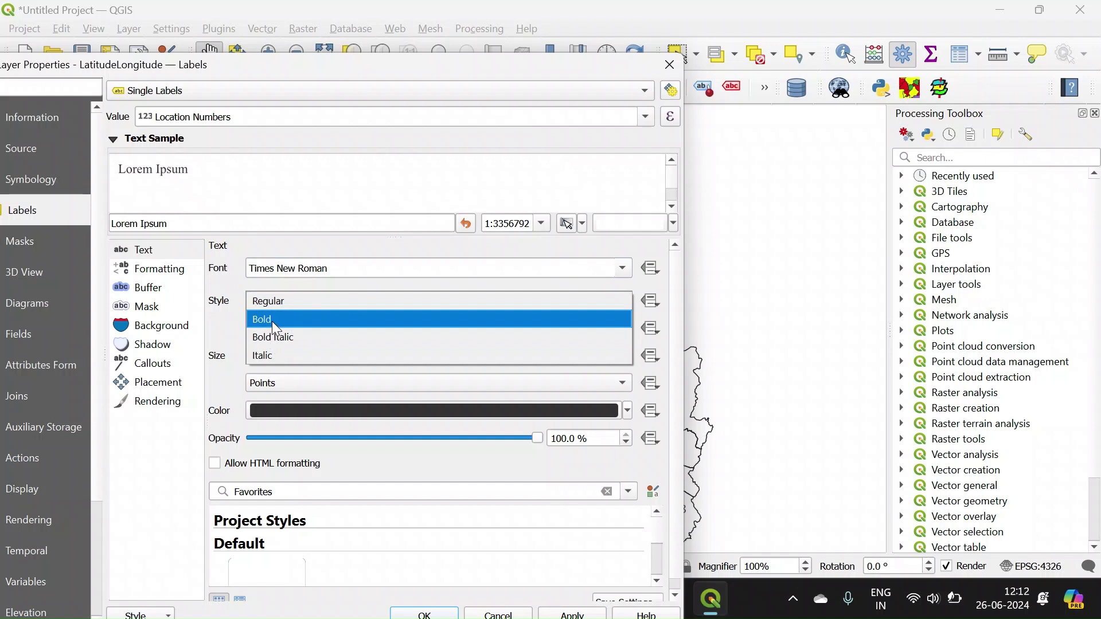
left_click(271, 320)
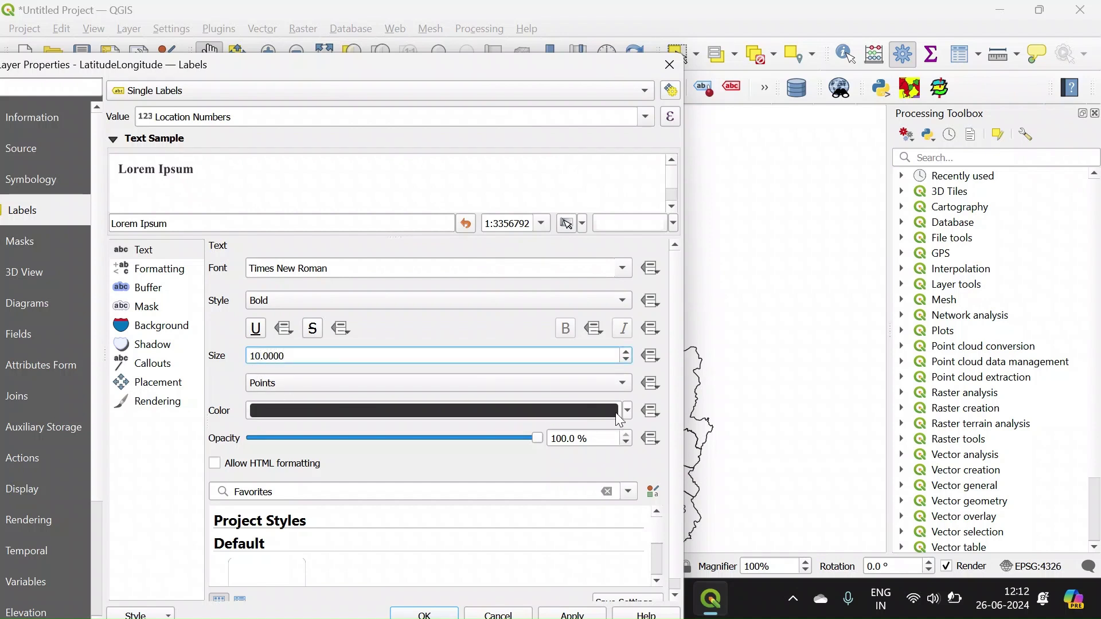
left_click(627, 412)
left_click(288, 253)
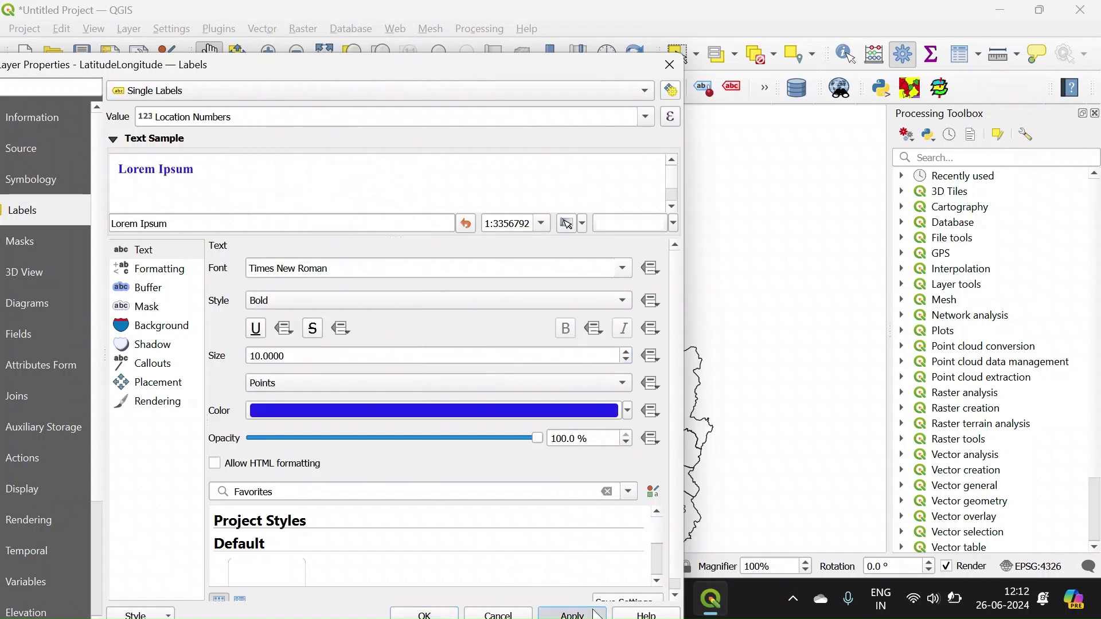
left_click_drag(559, 71, 646, 46)
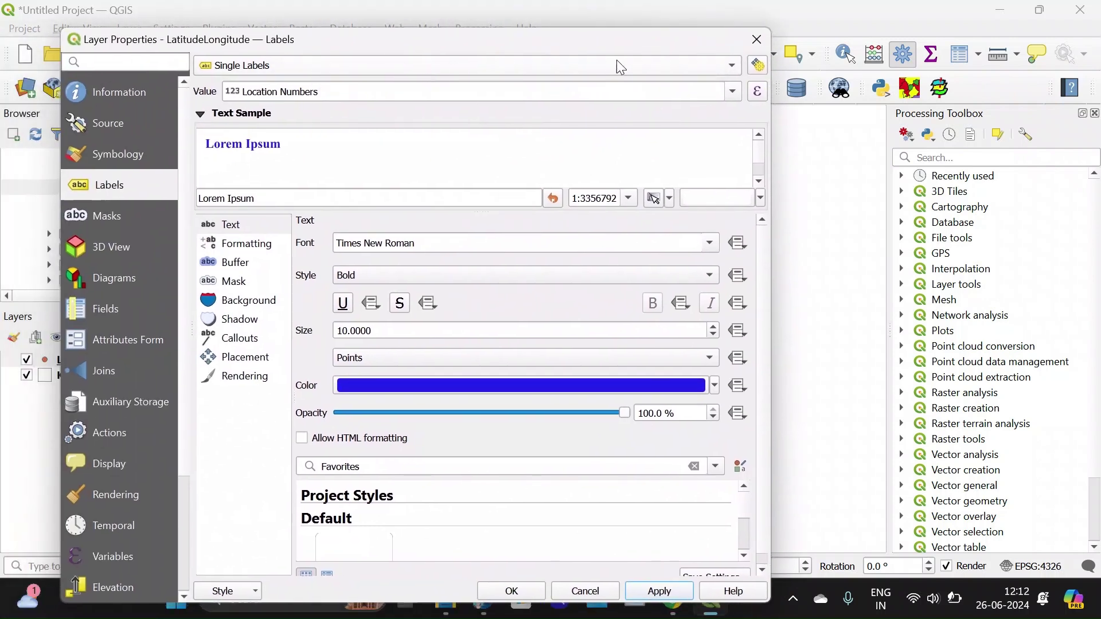
- Turn off labels for the LatitudeLongitude layer and close its properties
left_click(663, 72)
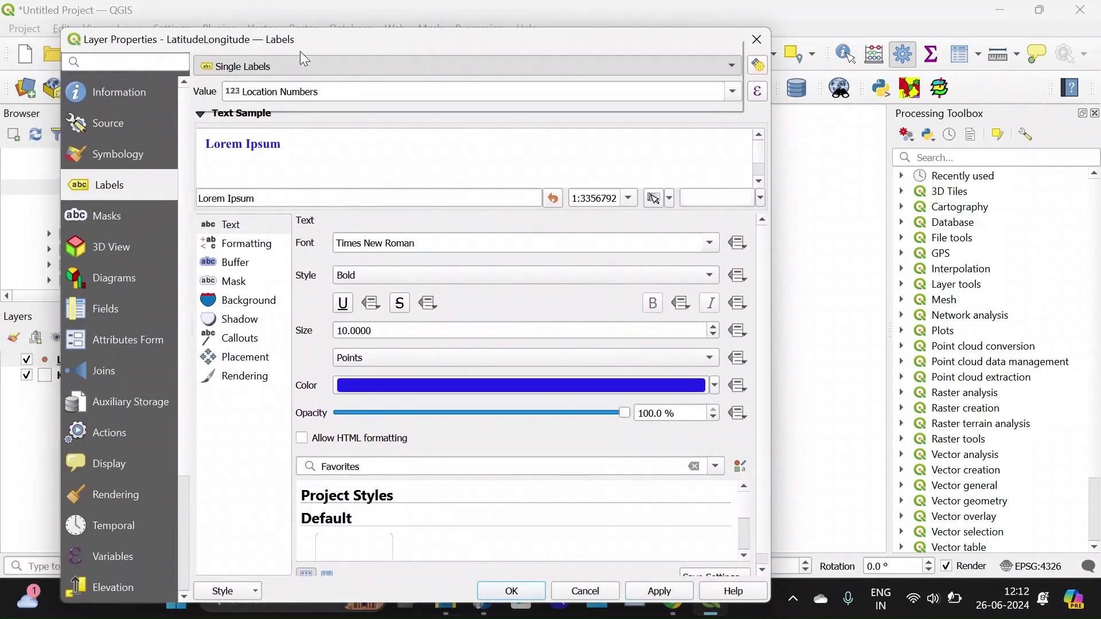
left_click(300, 46)
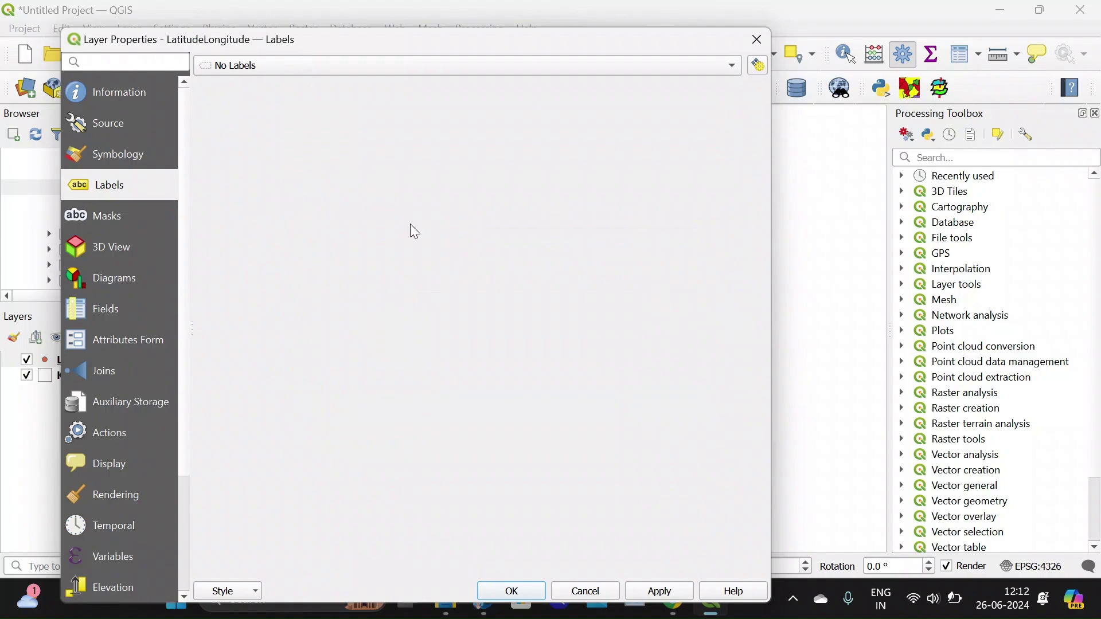
left_click(513, 592)
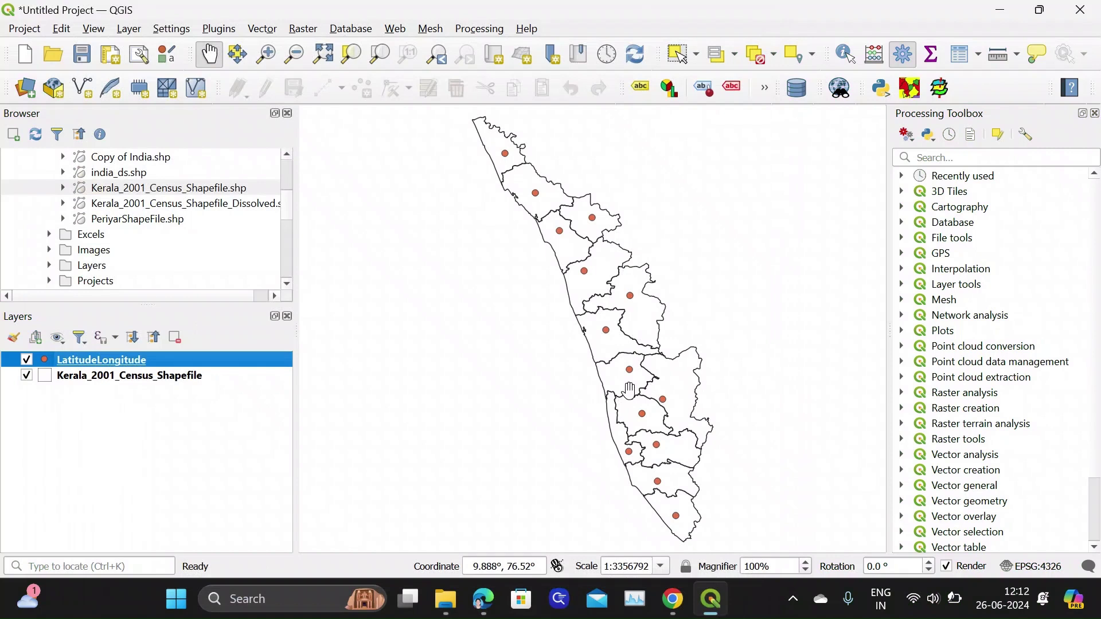
- Duplicate the LatitudeLongitude layer, hiding the original and showing the copy
right_click(133, 349)
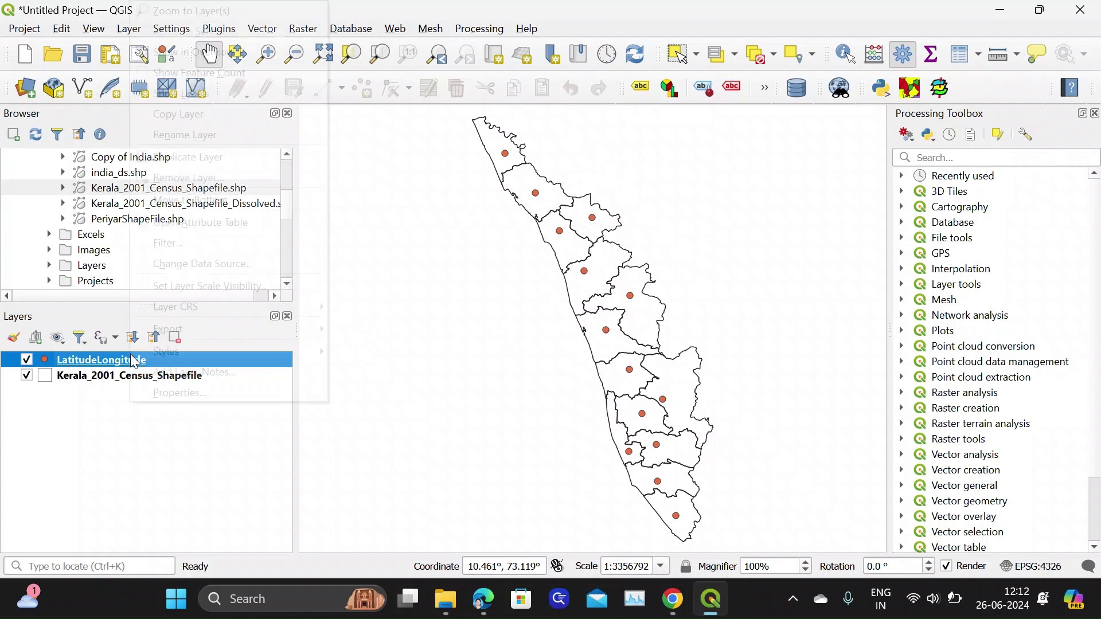
left_click(90, 400)
left_click(90, 360)
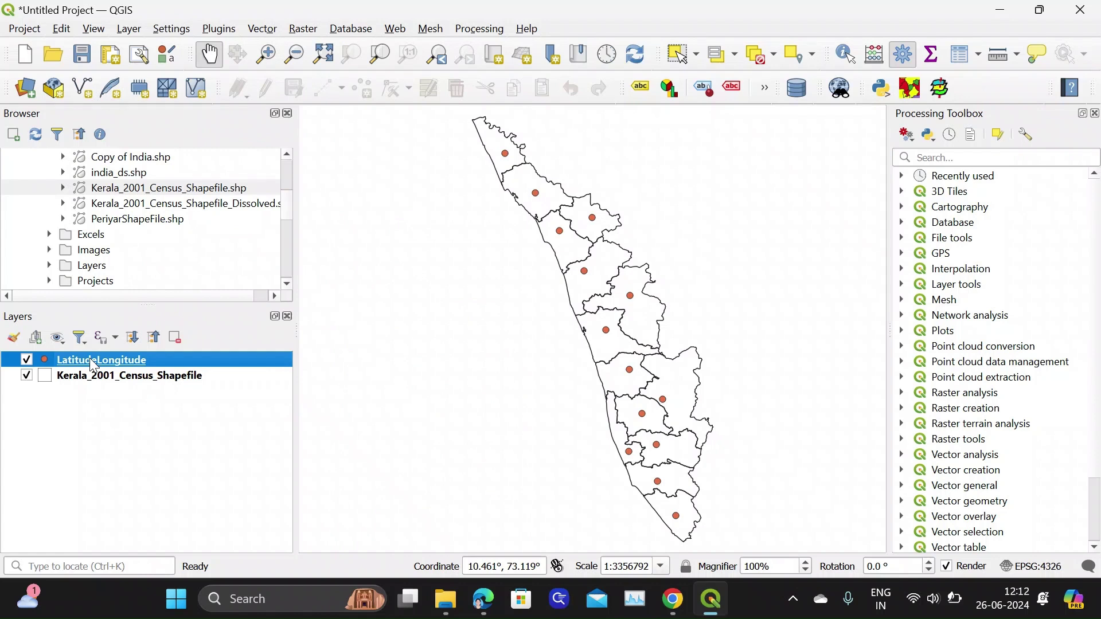
right_click(91, 358)
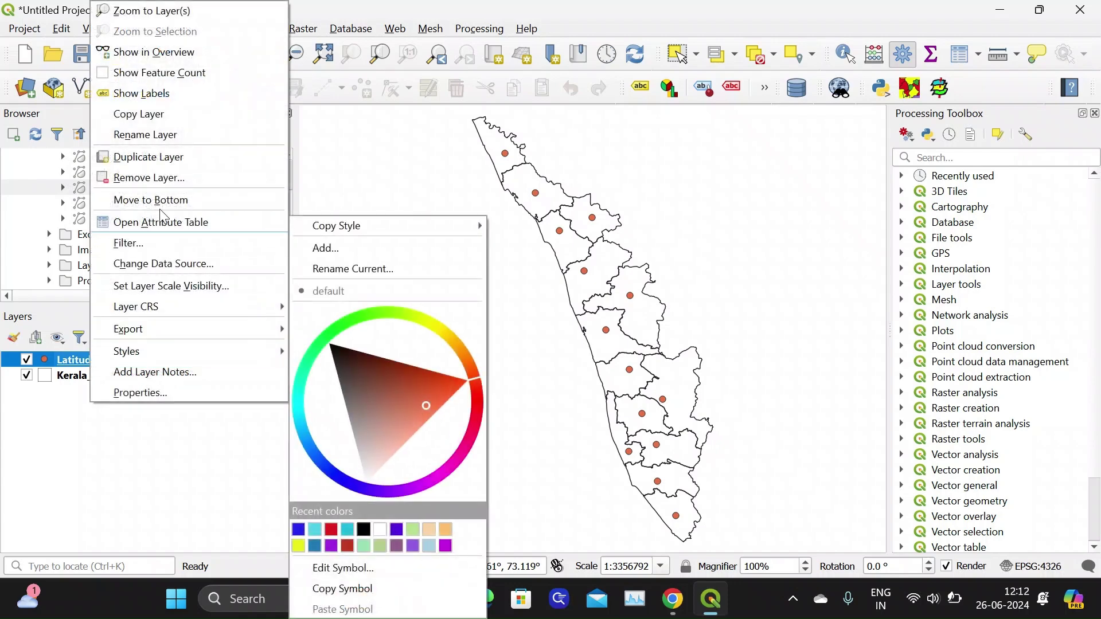
left_click(150, 157)
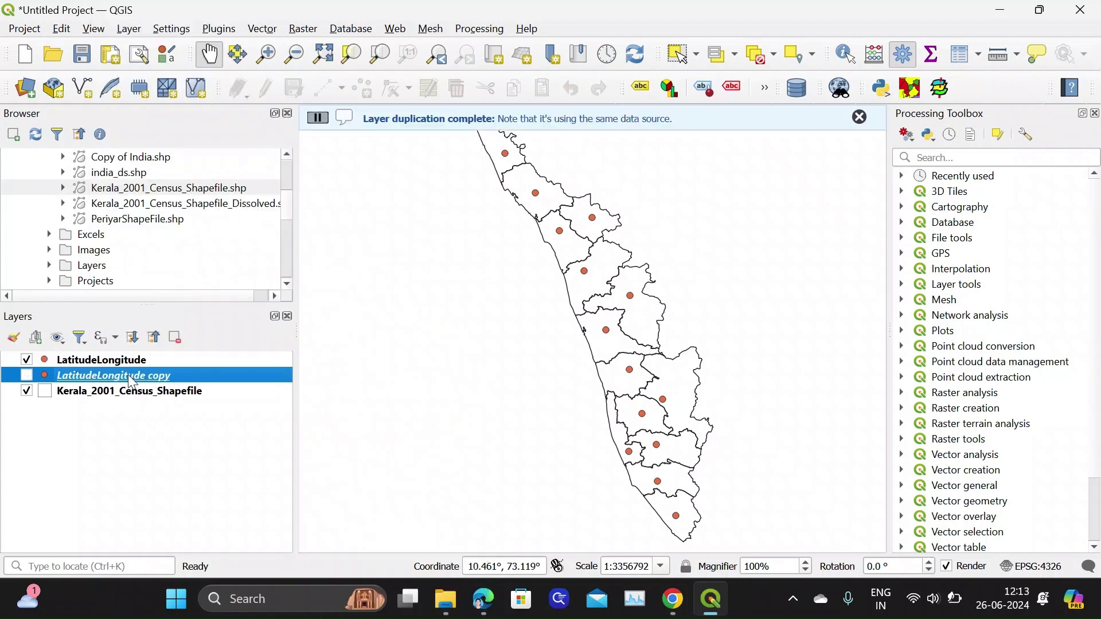
left_click(26, 359)
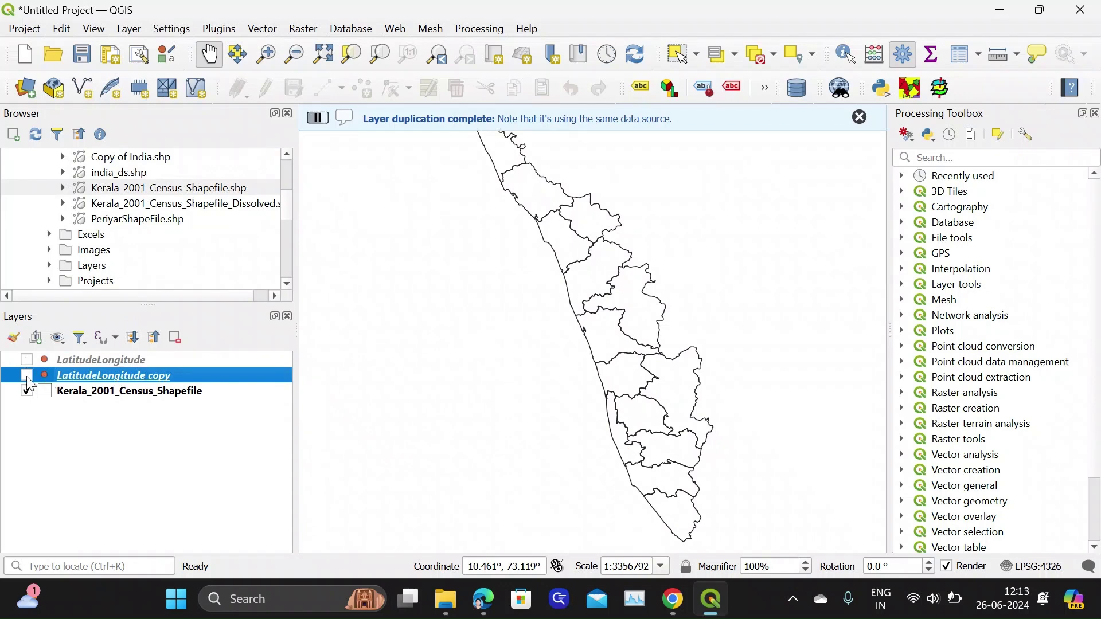
left_click(27, 376)
- Give the LatitudeLongitude copy layer the effect drop shadow marker symbol and reduce its size to 4.2 mm
right_click(79, 383)
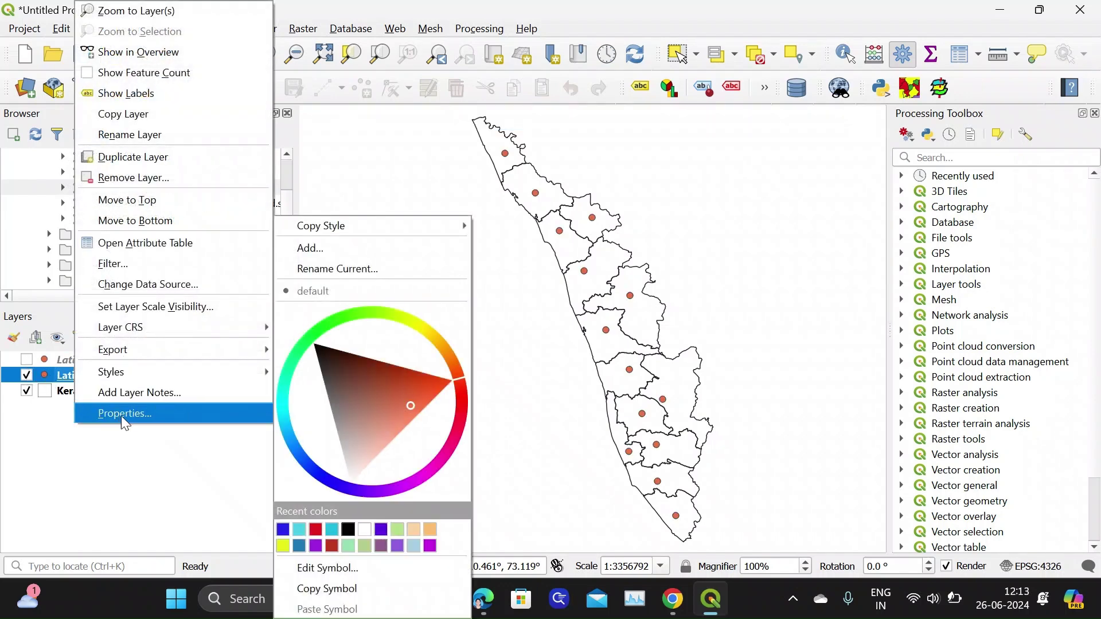
left_click(121, 415)
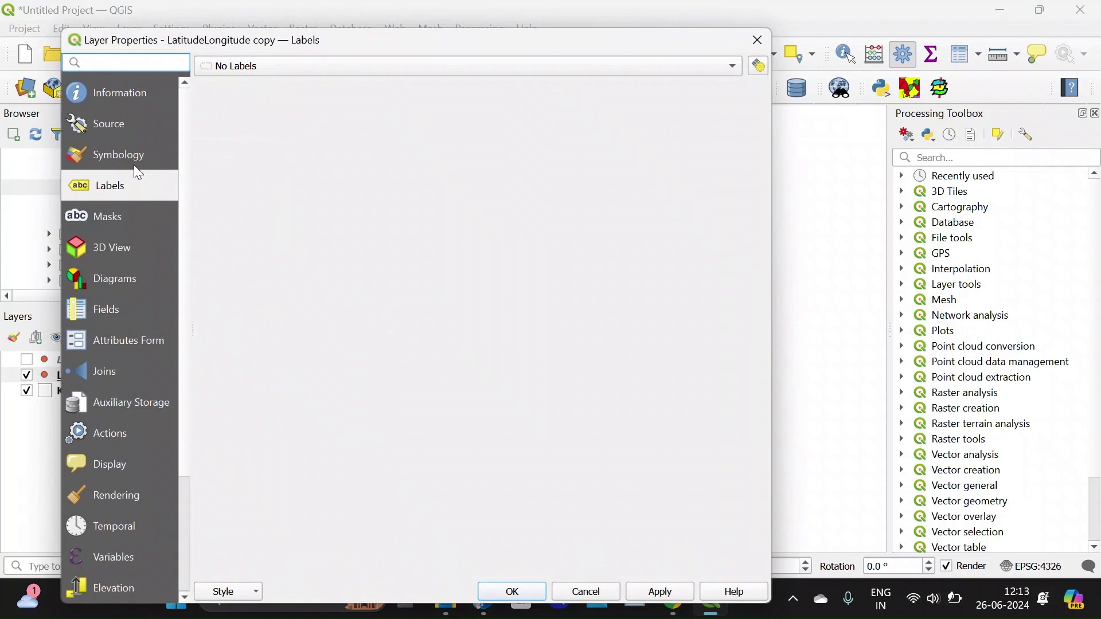
left_click(134, 166)
left_click_drag(754, 384, 764, 438)
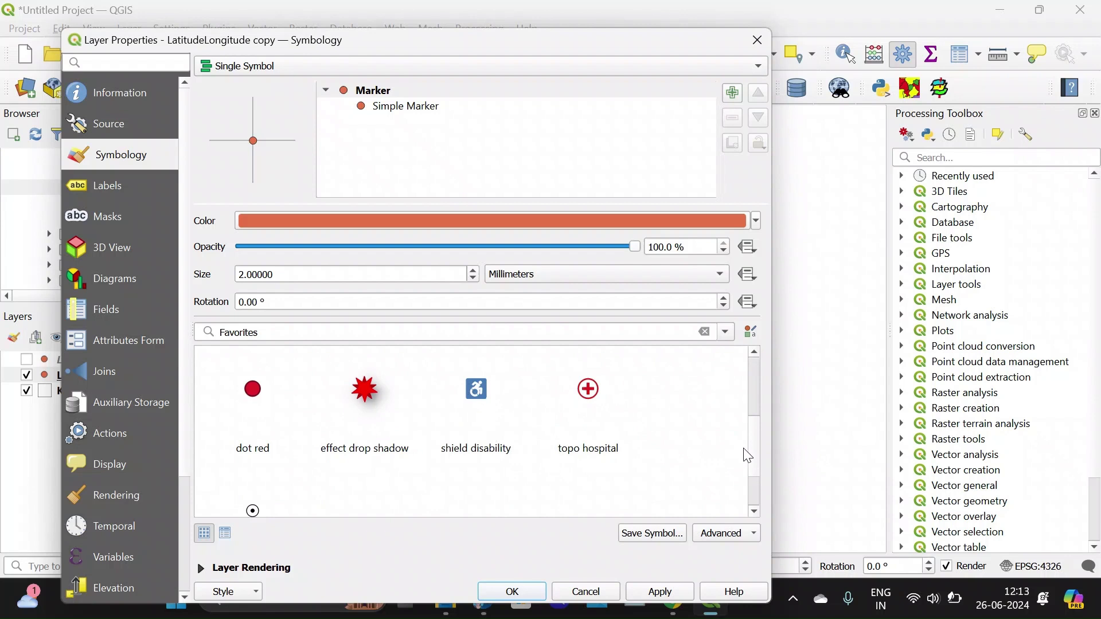
mouse_move(754, 449)
left_mouse_down()
mouse_move(761, 479)
mouse_move(757, 432)
left_mouse_up()
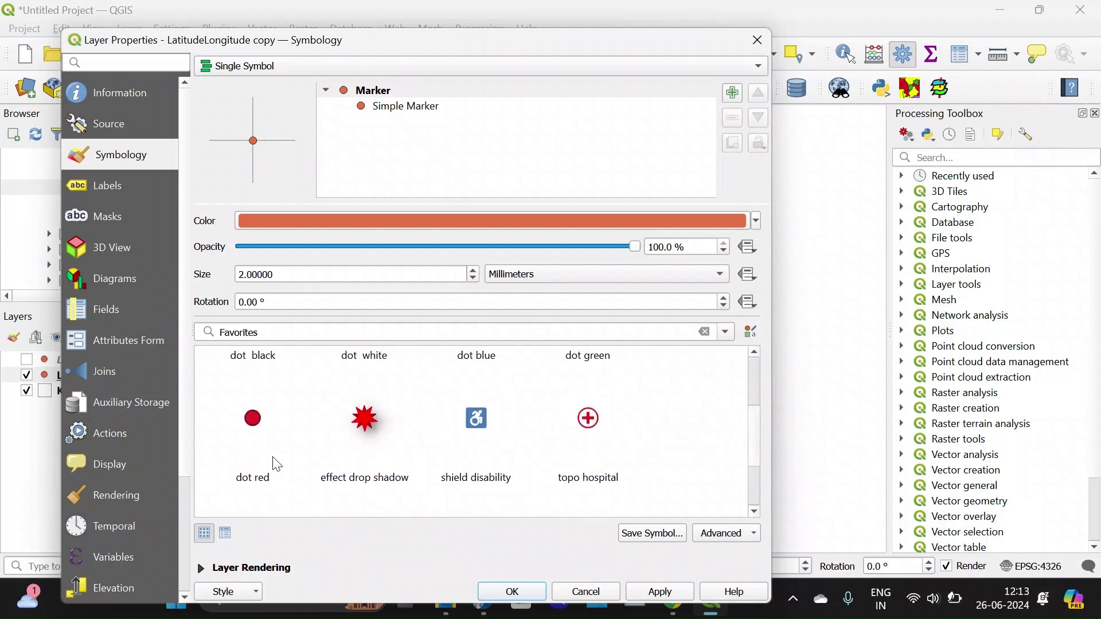
left_click(360, 427)
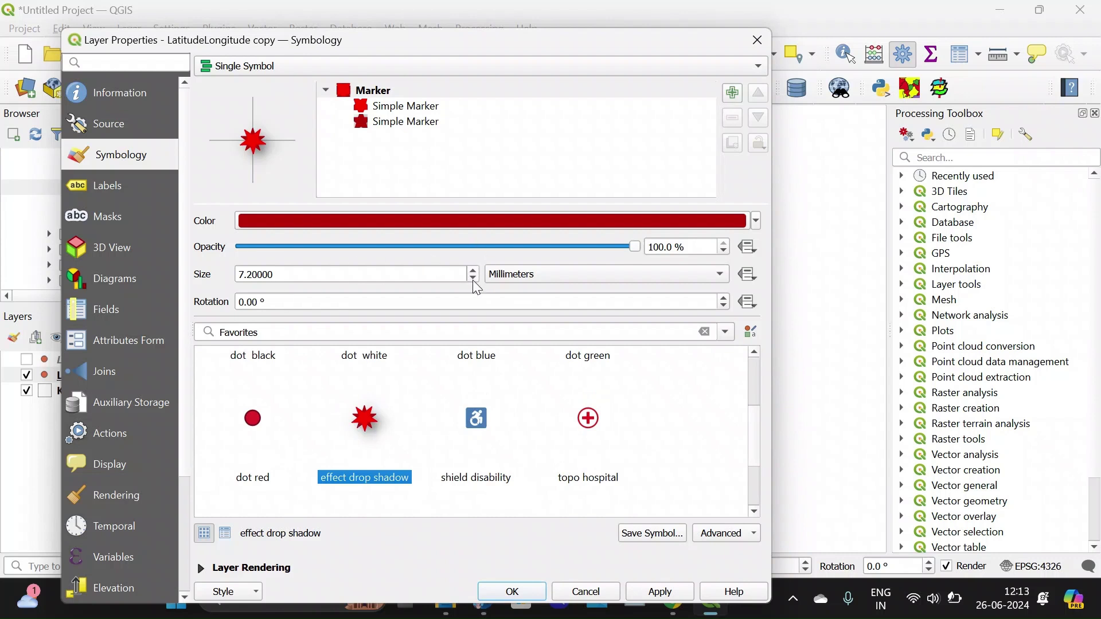
scroll(474, 280, "down", 12)
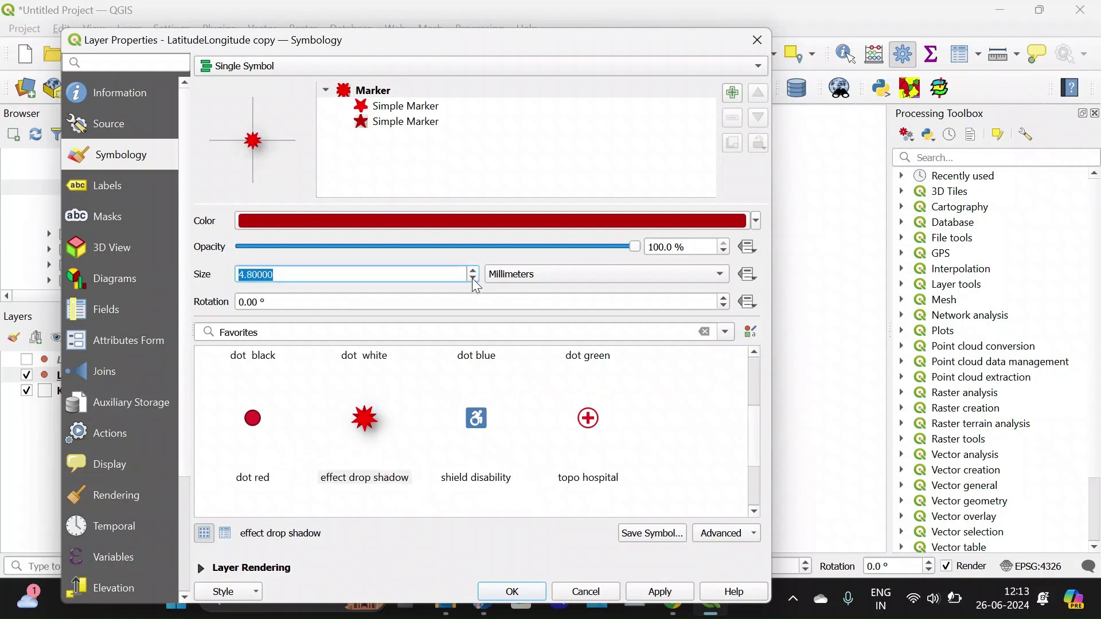
- Set the size of the marker's second, dark red simple marker to 3.25 mm
left_click(415, 108)
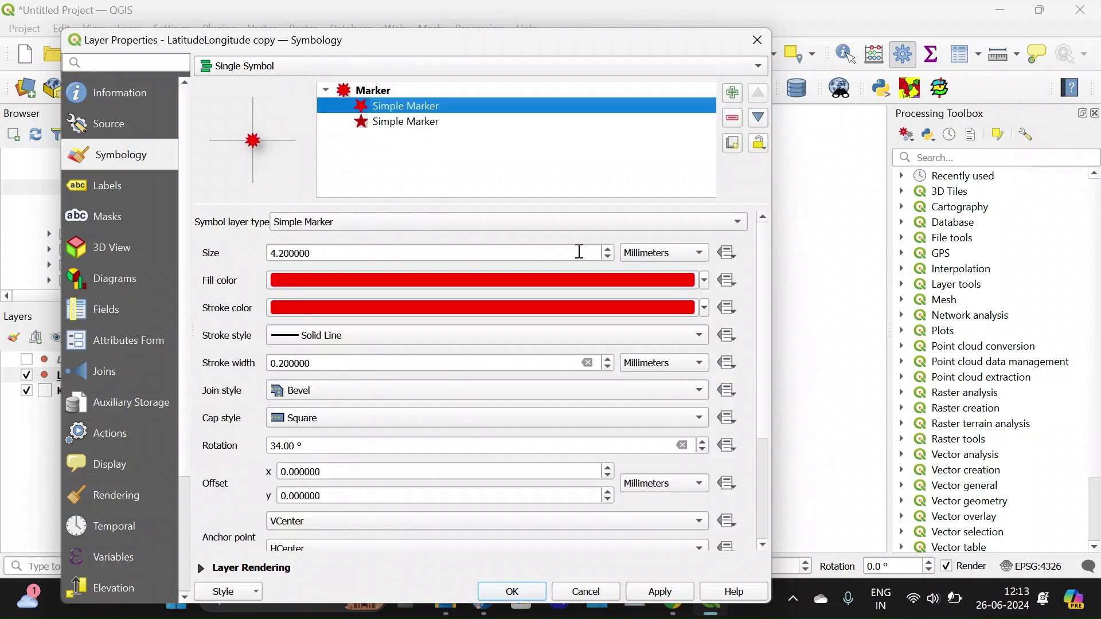
left_click(430, 123)
left_click(609, 258)
left_click(609, 257)
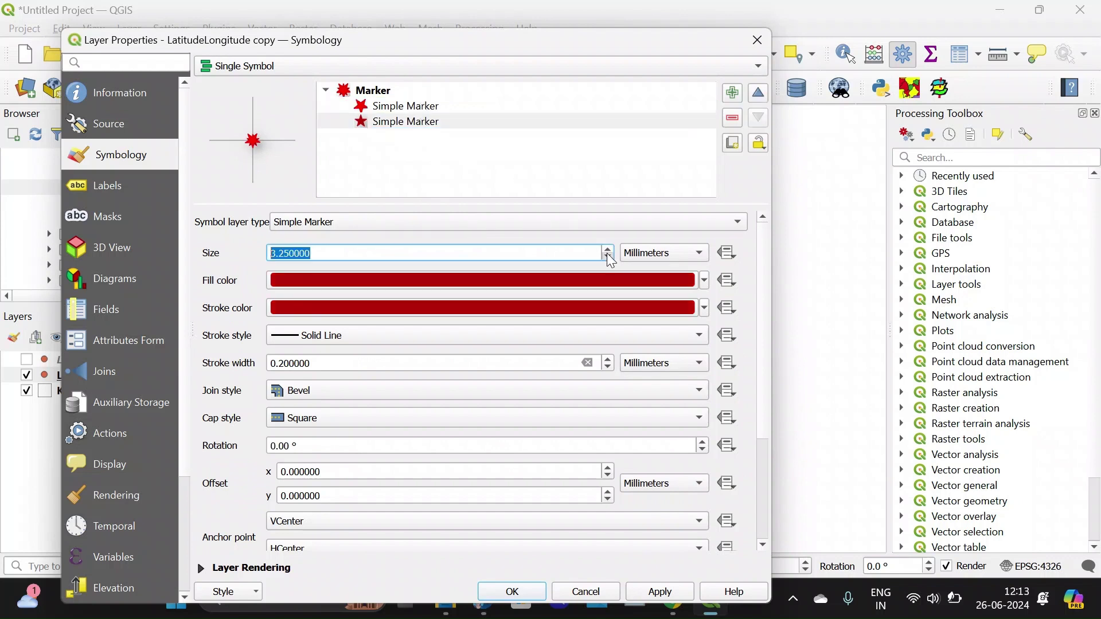
- Reduce the overall marker size slightly further and apply the symbology to the LatitudeLongitude copy layer
left_click(390, 92)
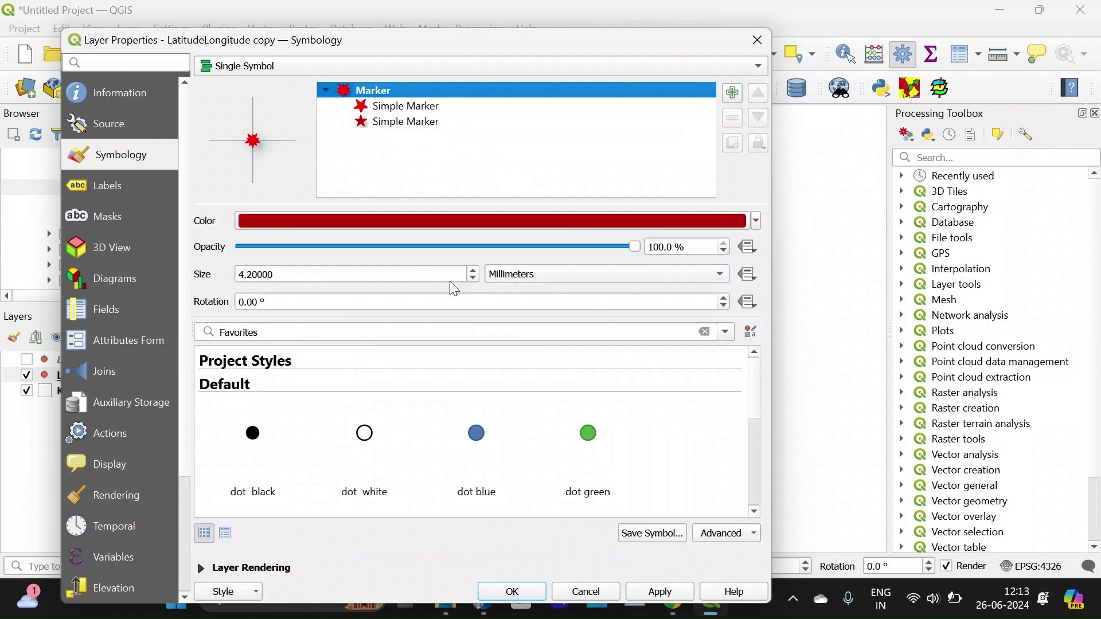
left_click(473, 278)
left_click(473, 278)
left_click(473, 278)
left_click(660, 591)
left_click(510, 592)
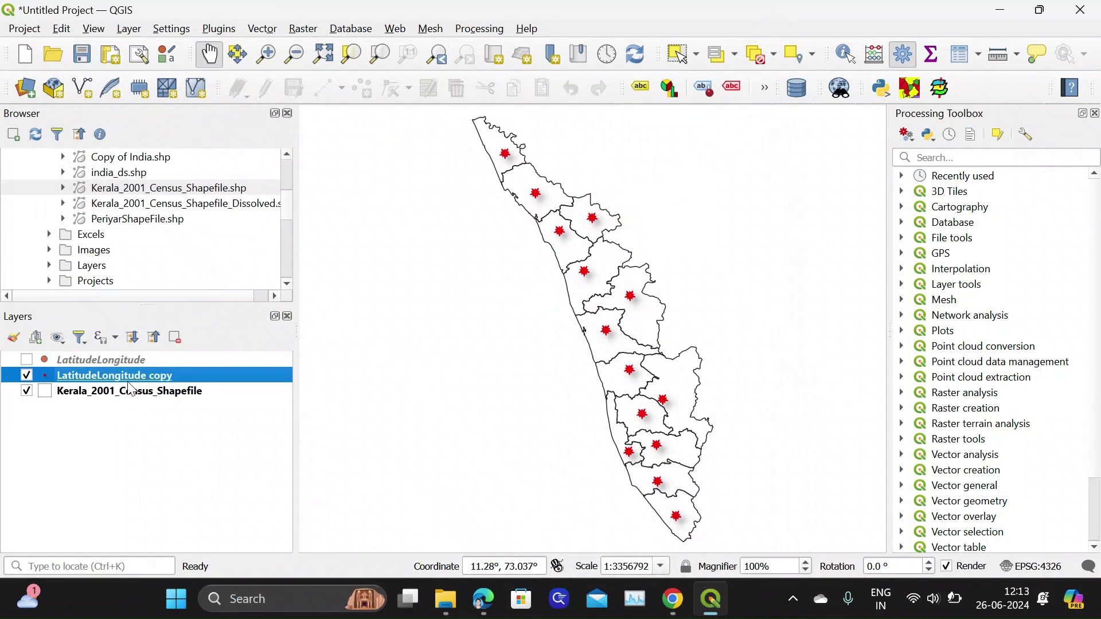
- Duplicate the LatitudeLongitude copy layer, hiding that copy and showing the new duplicate
right_click(132, 374)
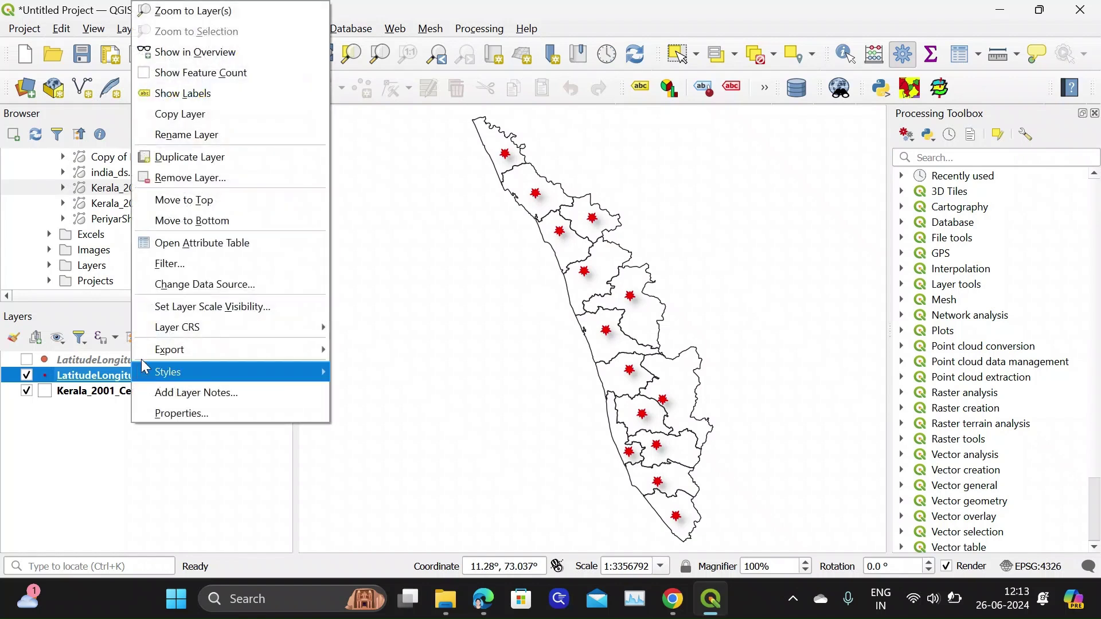
left_click(190, 166)
left_click(26, 375)
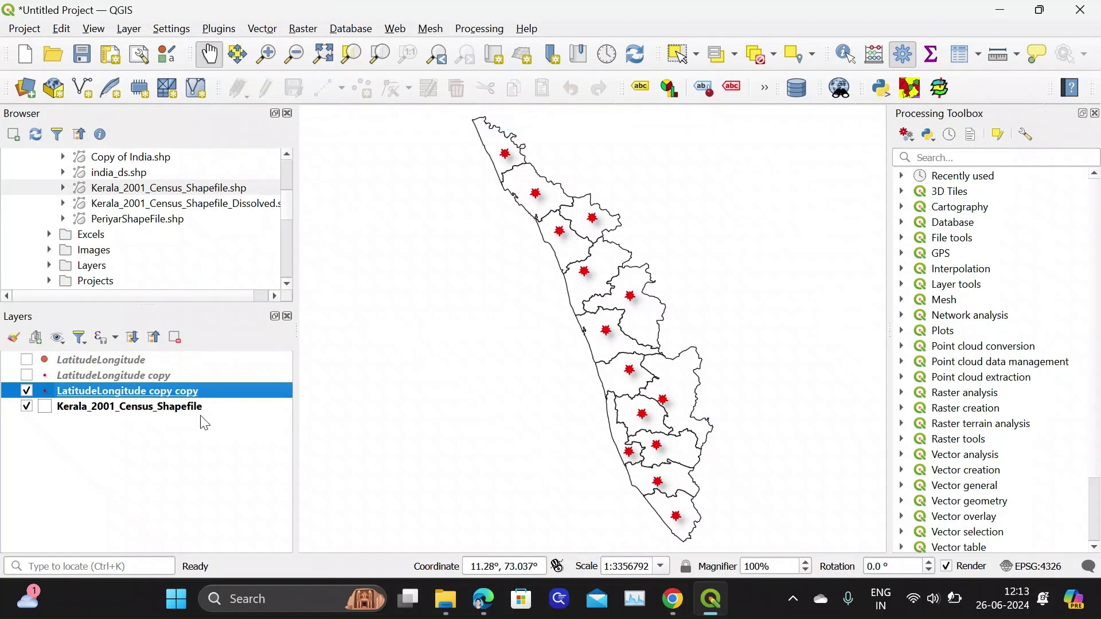
- Give the LatitudeLongitude copy copy layer the dot white marker symbol
right_click(179, 392)
left_click(223, 412)
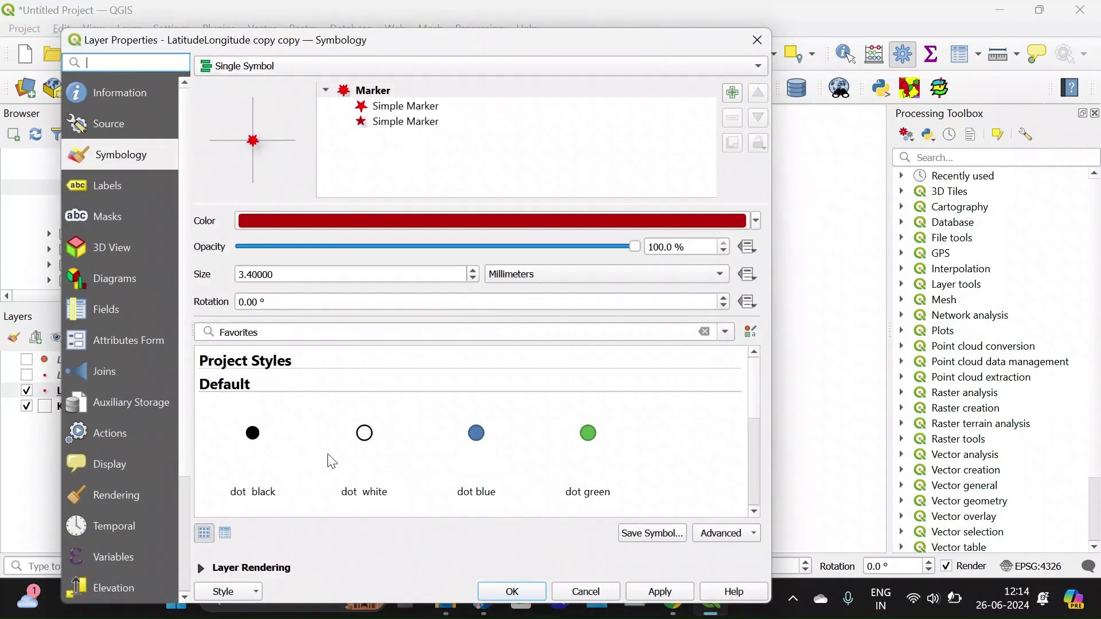
left_click(368, 439)
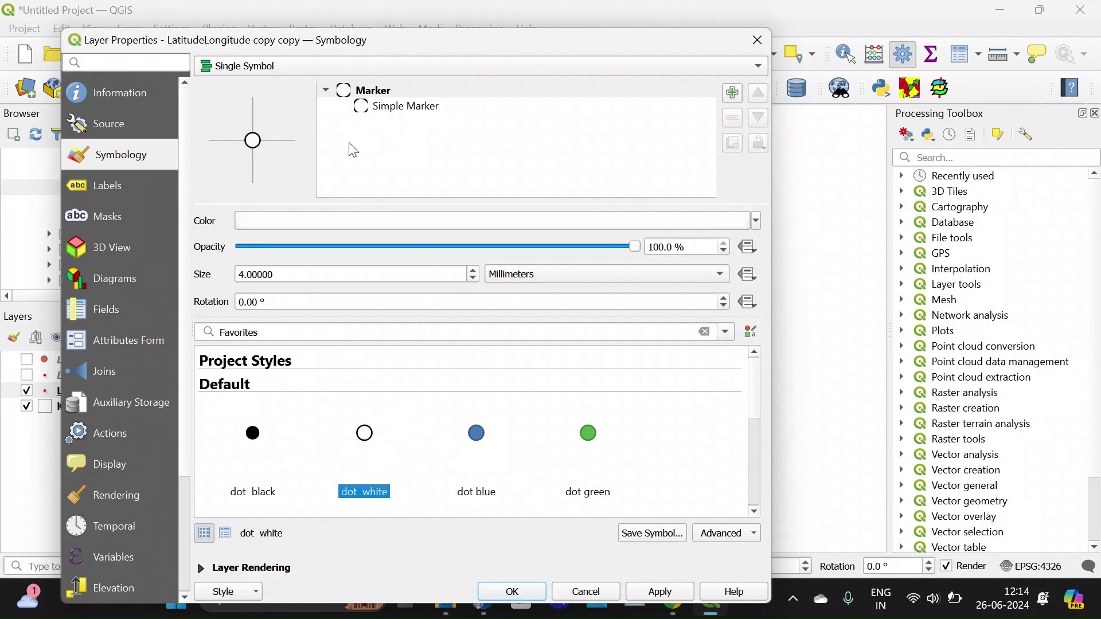
left_click(388, 109)
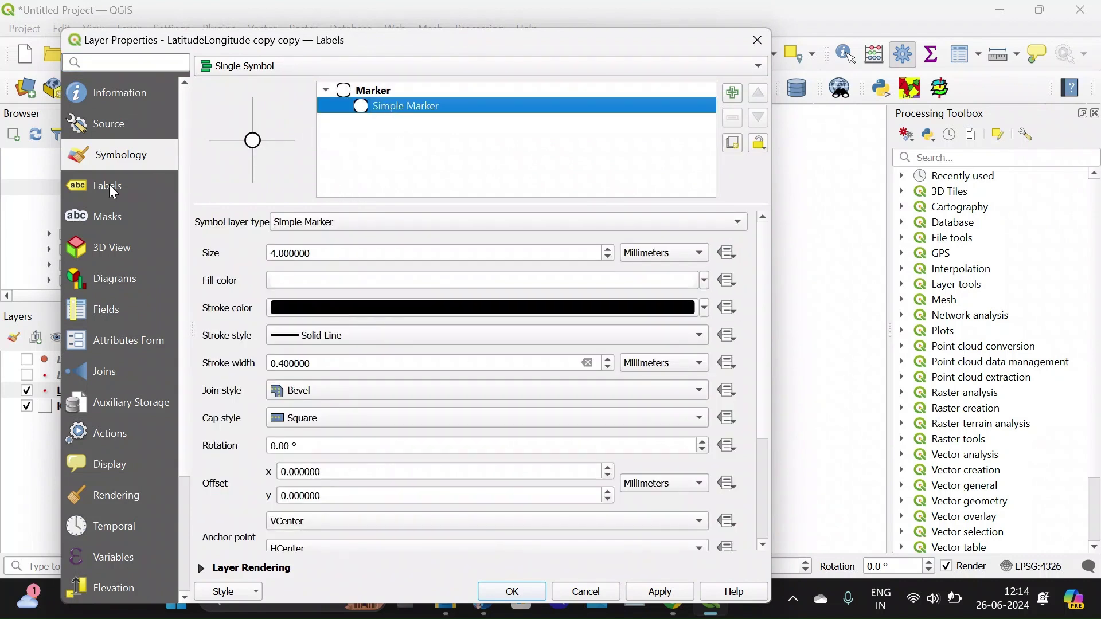
- Turn on single labels from the Location Numbers field for the LatitudeLongitude copy copy layer and apply them to the map
left_click(109, 184)
left_click(240, 64)
left_click(241, 66)
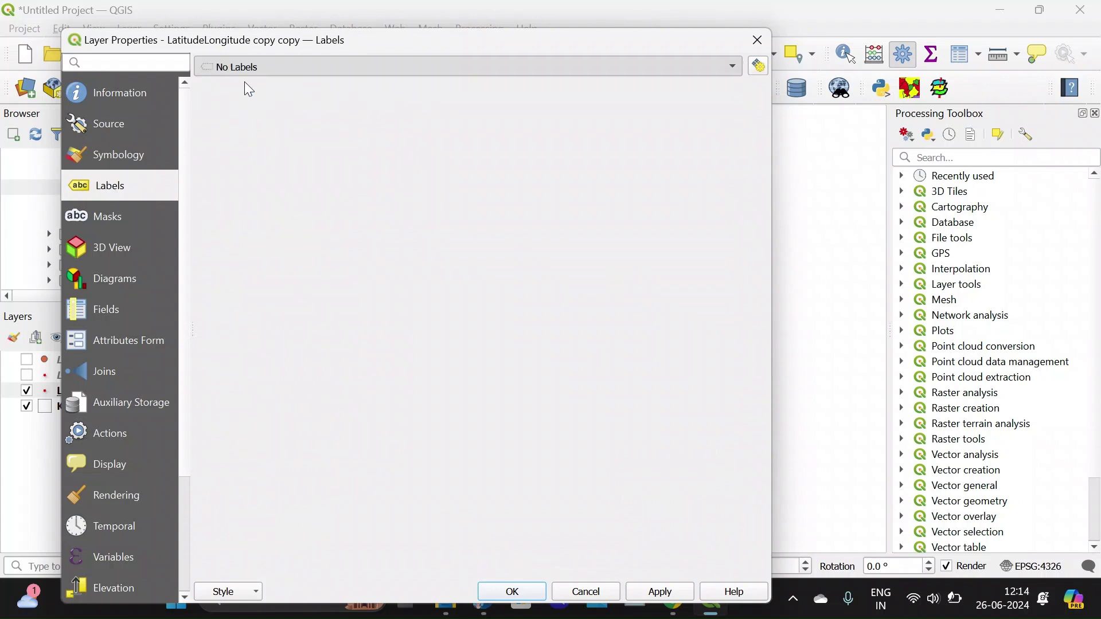
key("Down")
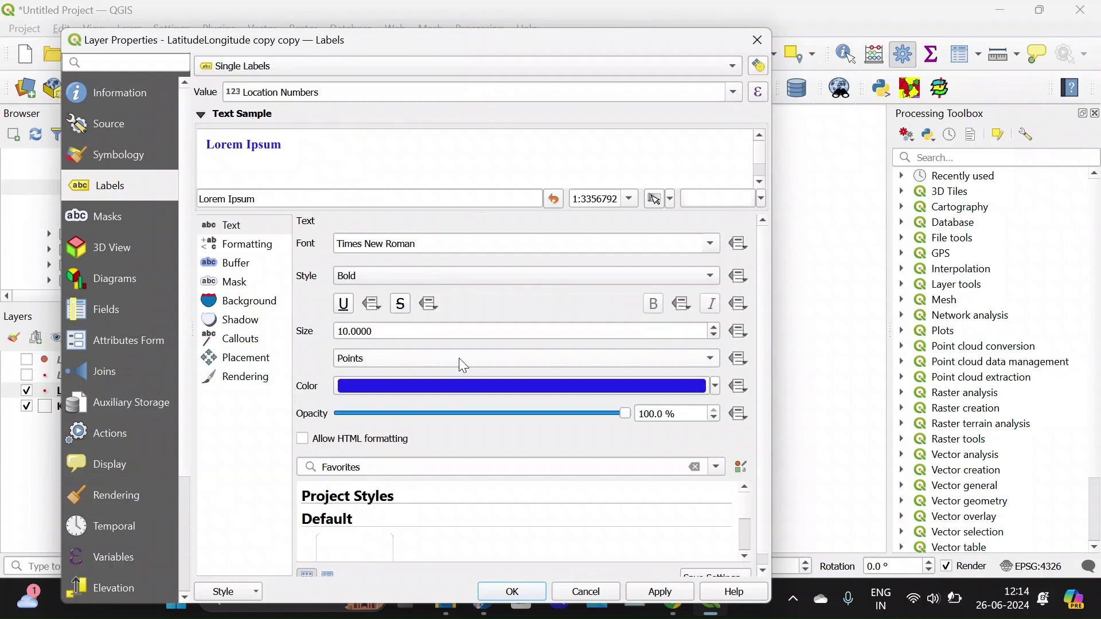
left_click(671, 591)
left_click_drag(649, 35, 442, 171)
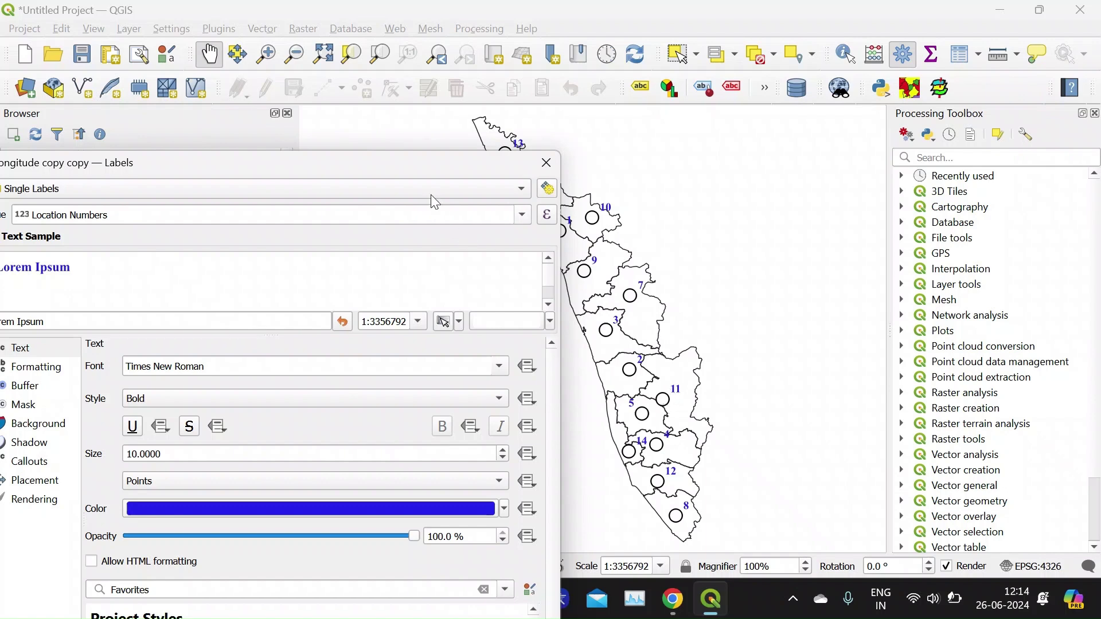
left_click_drag(439, 167, 694, 59)
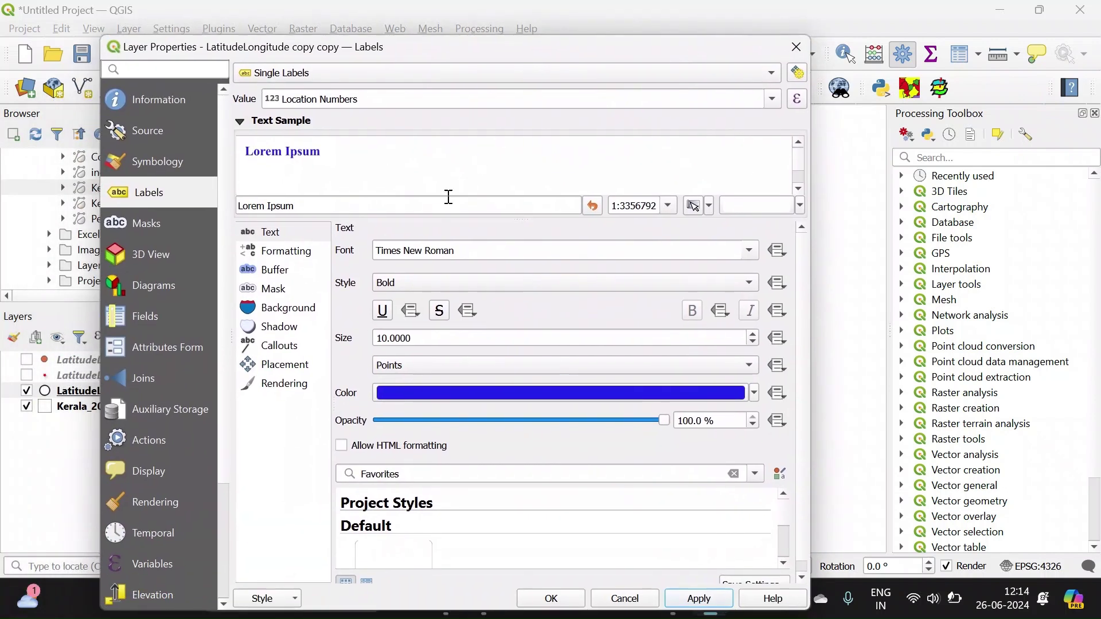
- Set the label placement mode to Offset from Point with the centre quadrant, so the numbers sit inside the circles
left_click(282, 367)
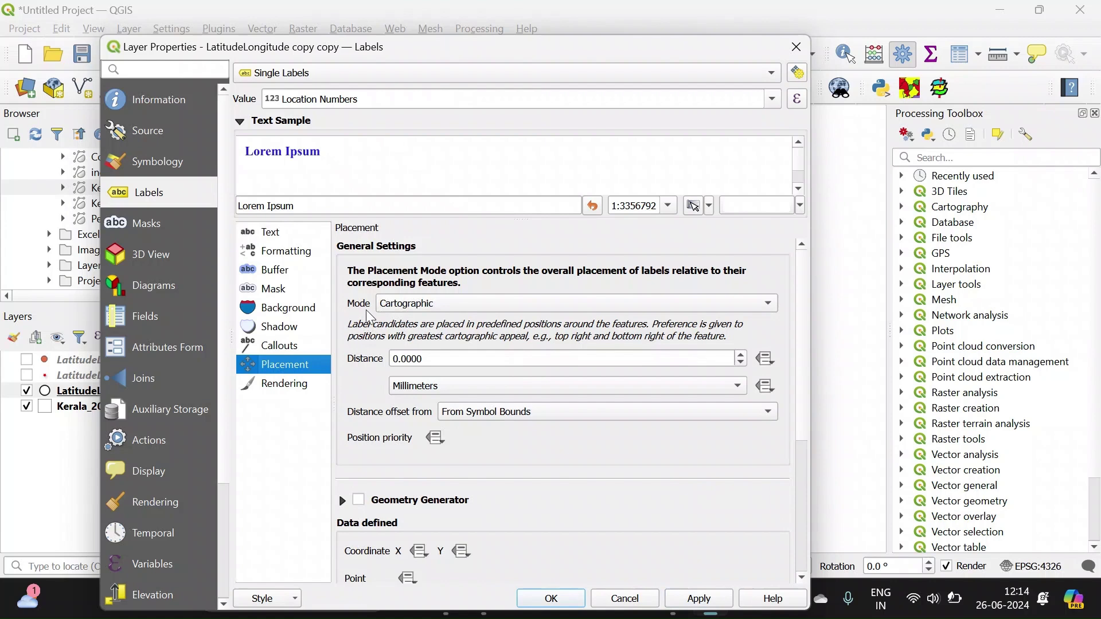
left_click(402, 310)
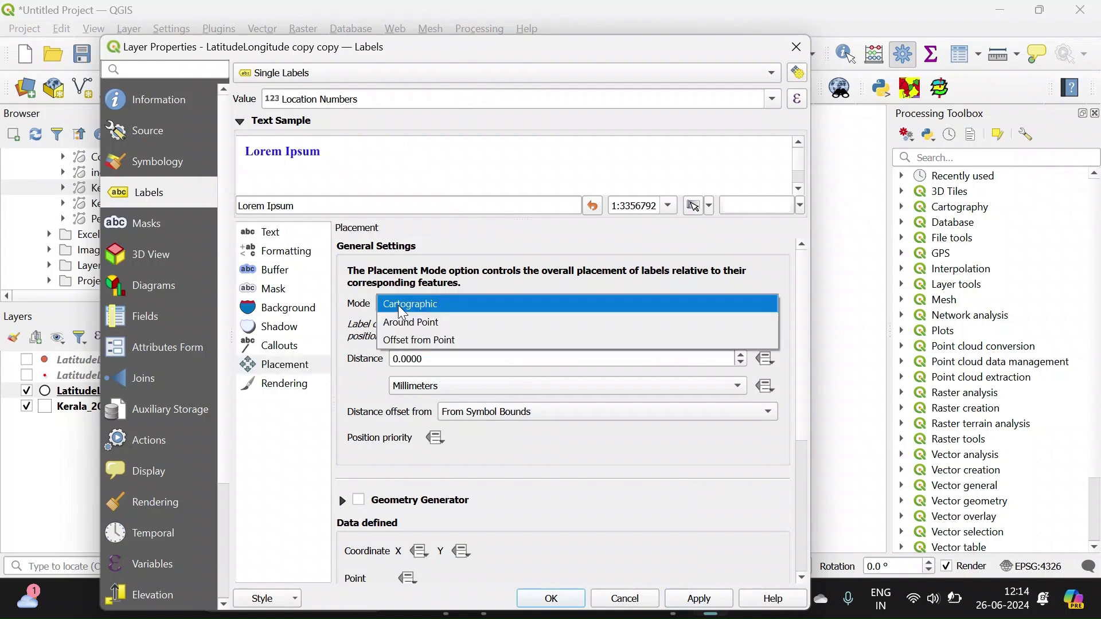
left_click(410, 340)
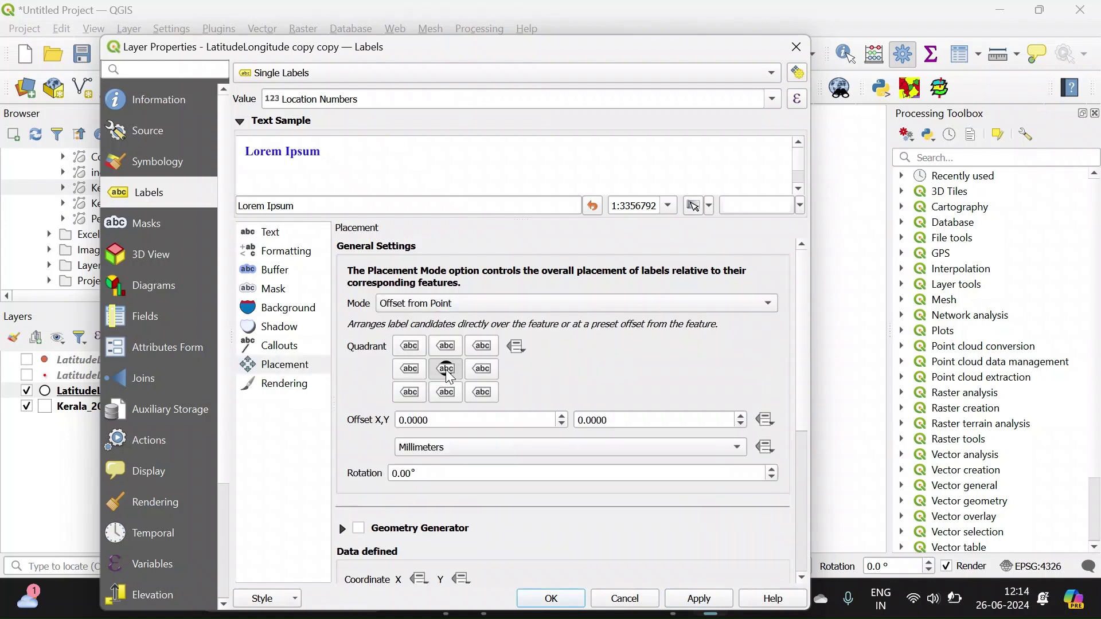
left_click_drag(516, 46, 517, 32)
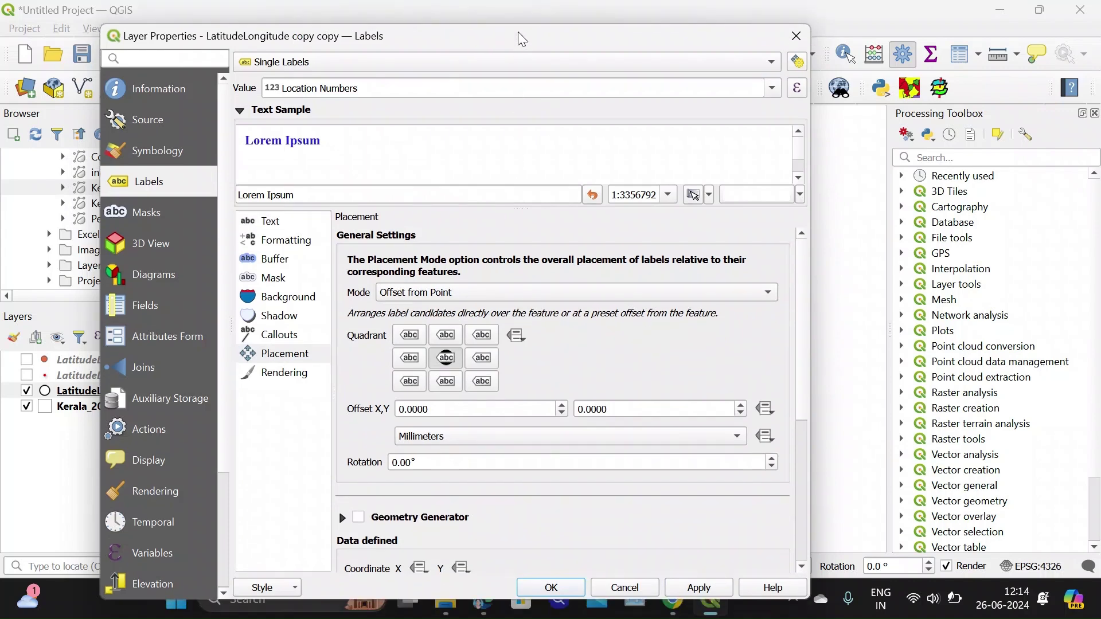
left_click(530, 584)
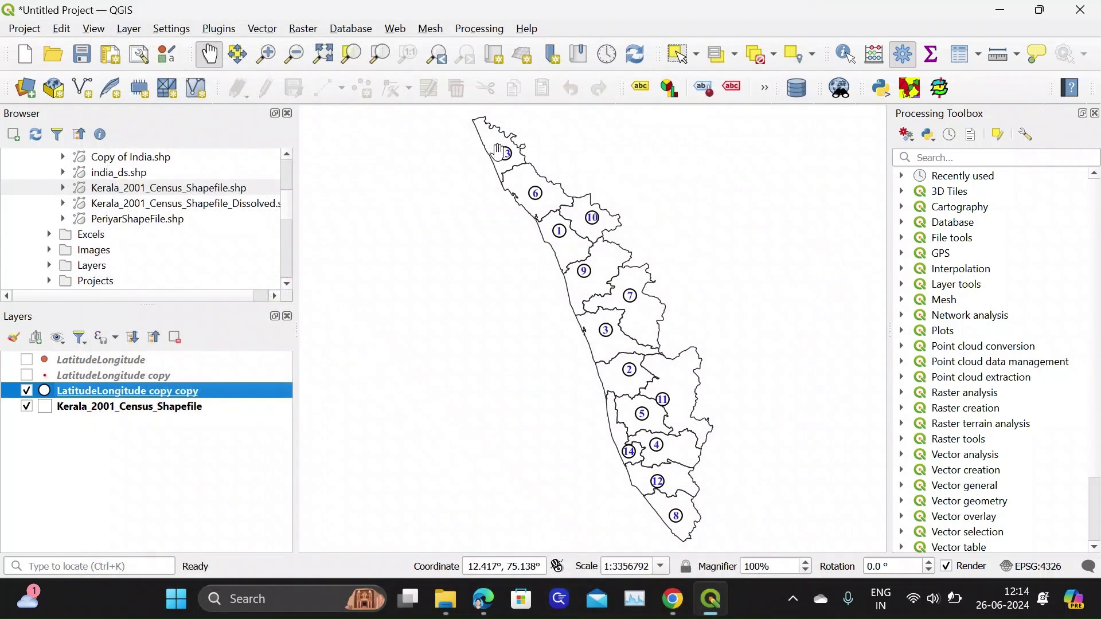
- Set the size of the LatitudeLongitude copy copy layer's white simple marker to 5.6 mm and apply the symbology
right_click(90, 392)
left_click(131, 415)
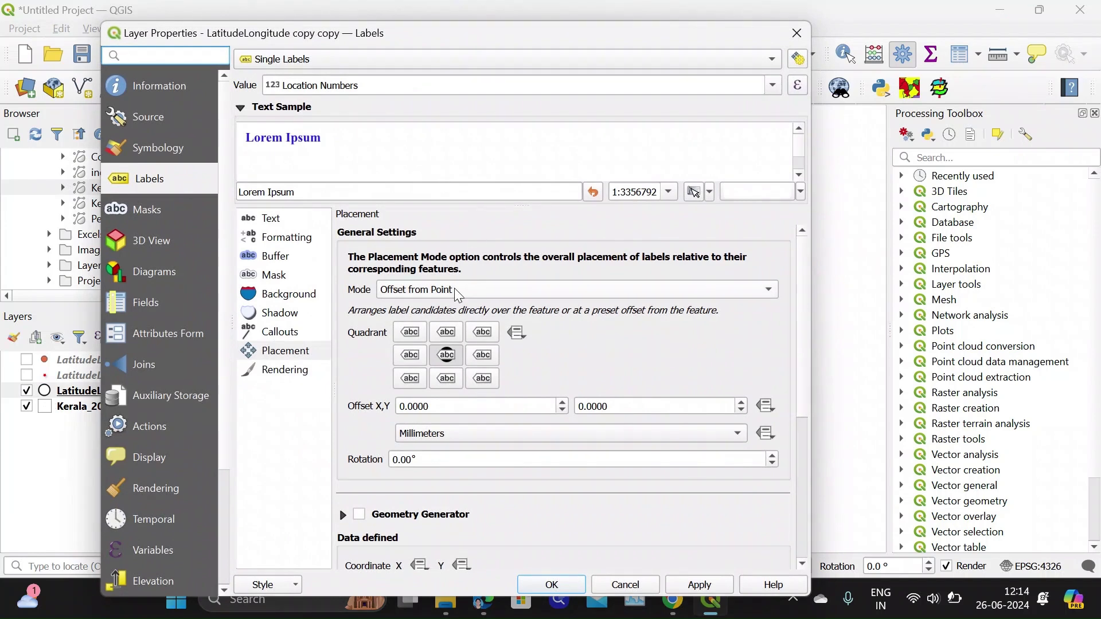
left_click(150, 154)
left_click(453, 99)
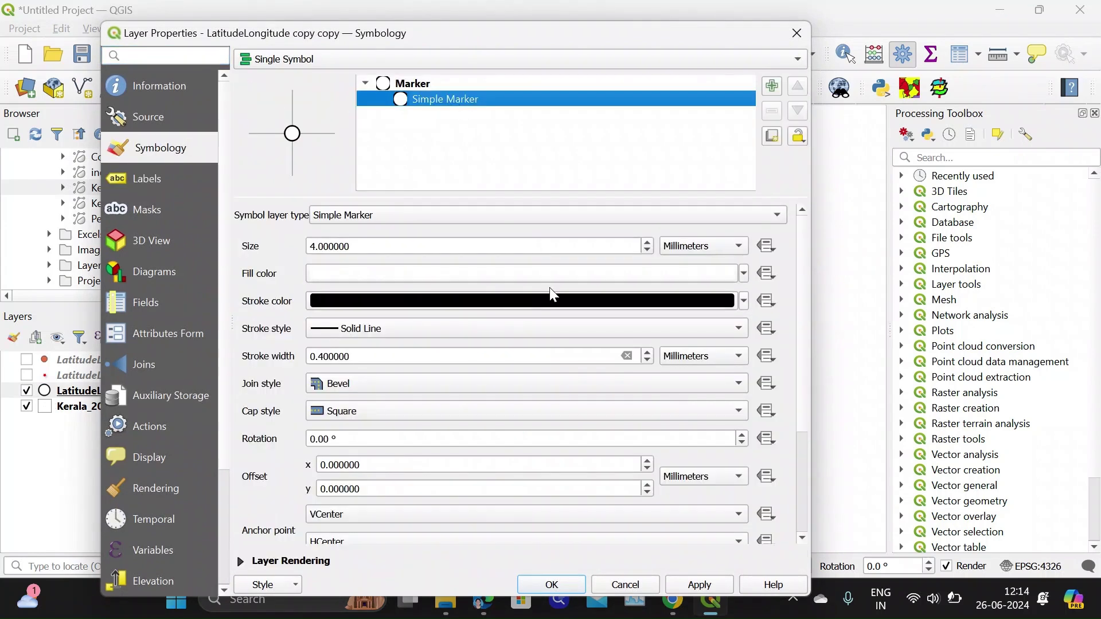
left_click(647, 242)
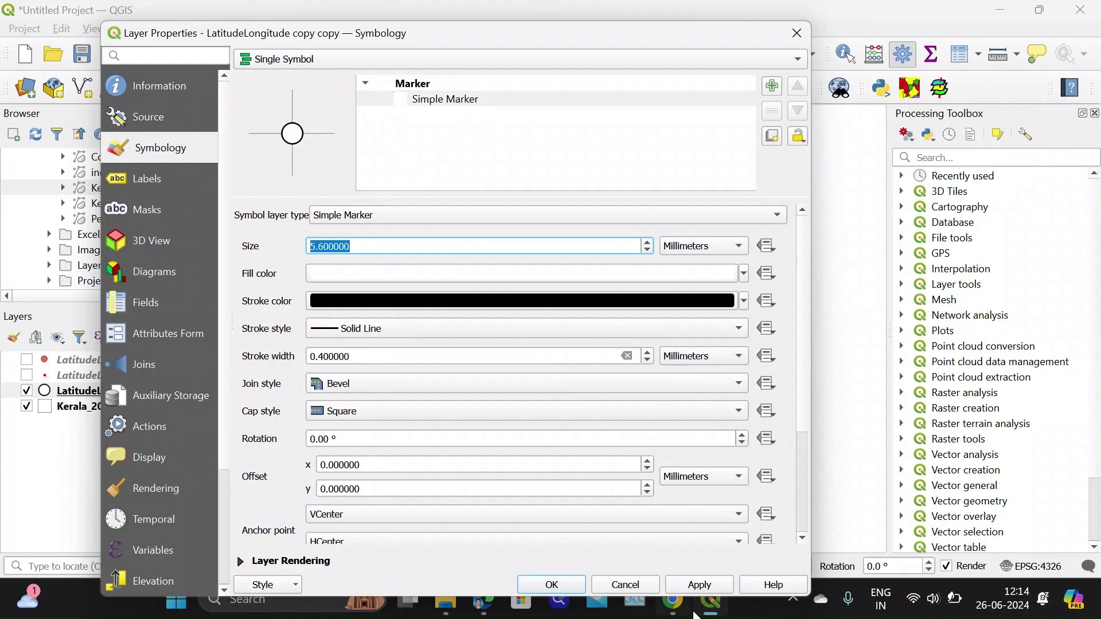
left_click(699, 584)
left_click_drag(650, 36, 334, 50)
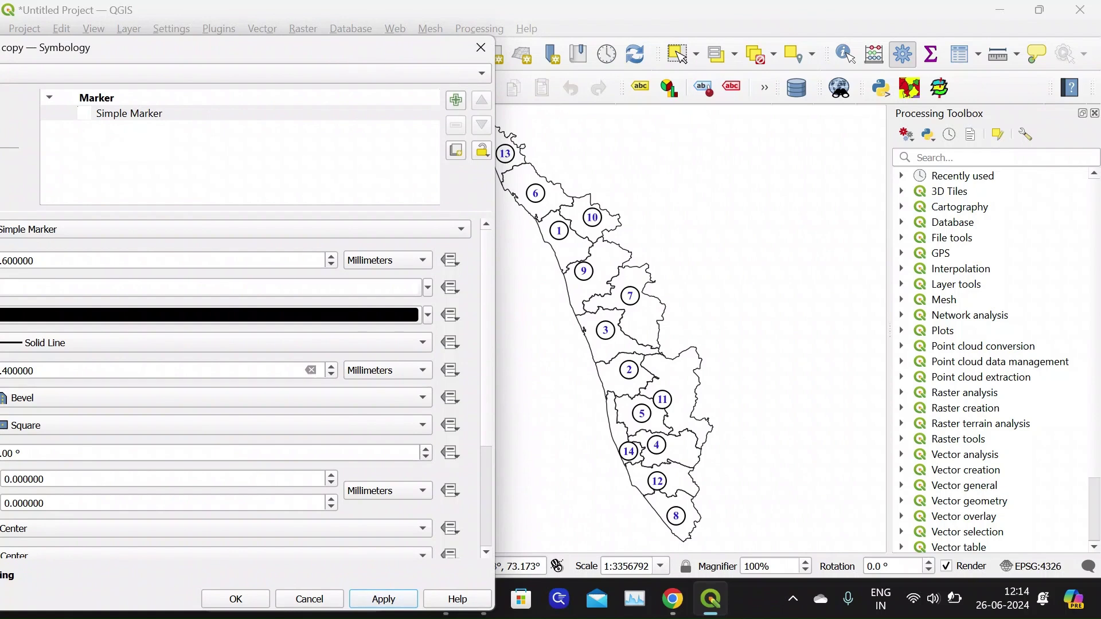
left_click(227, 600)
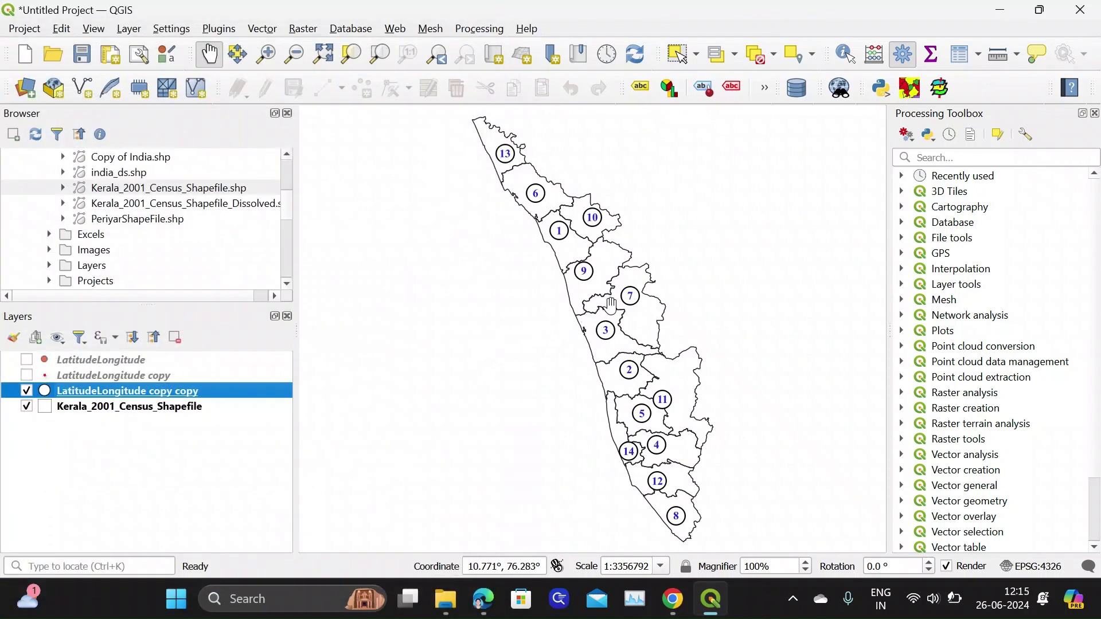
- Compare the three point layer styles by showing LatitudeLongitude, LatitudeLongitude copy and LatitudeLongitude copy copy one at a time
left_click_drag(607, 291, 581, 291)
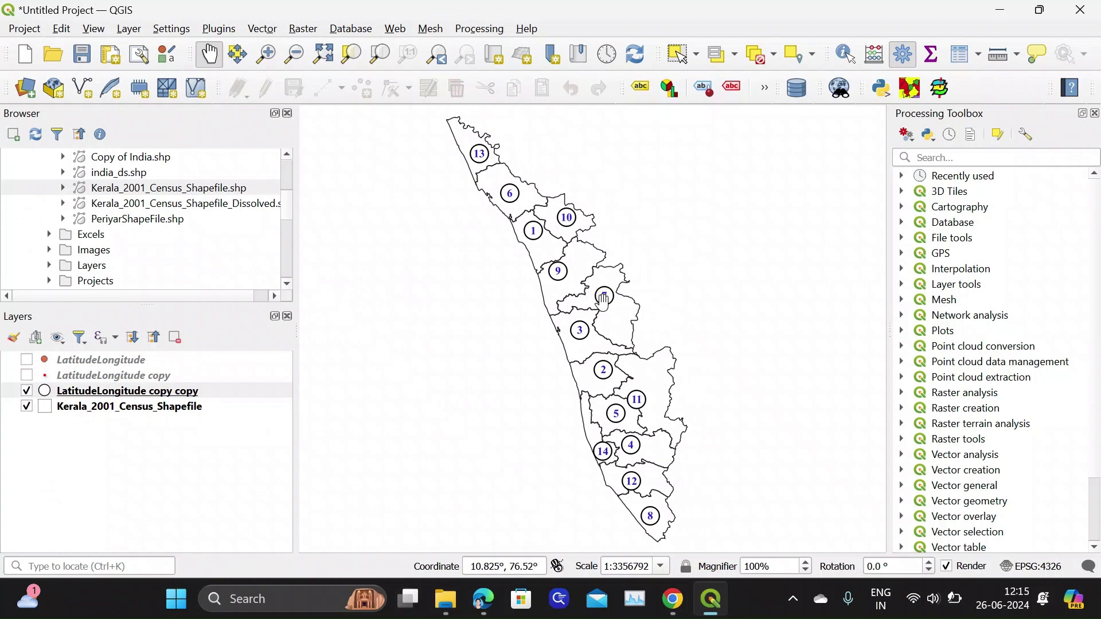
left_click(28, 392)
left_click(27, 391)
left_click(26, 360)
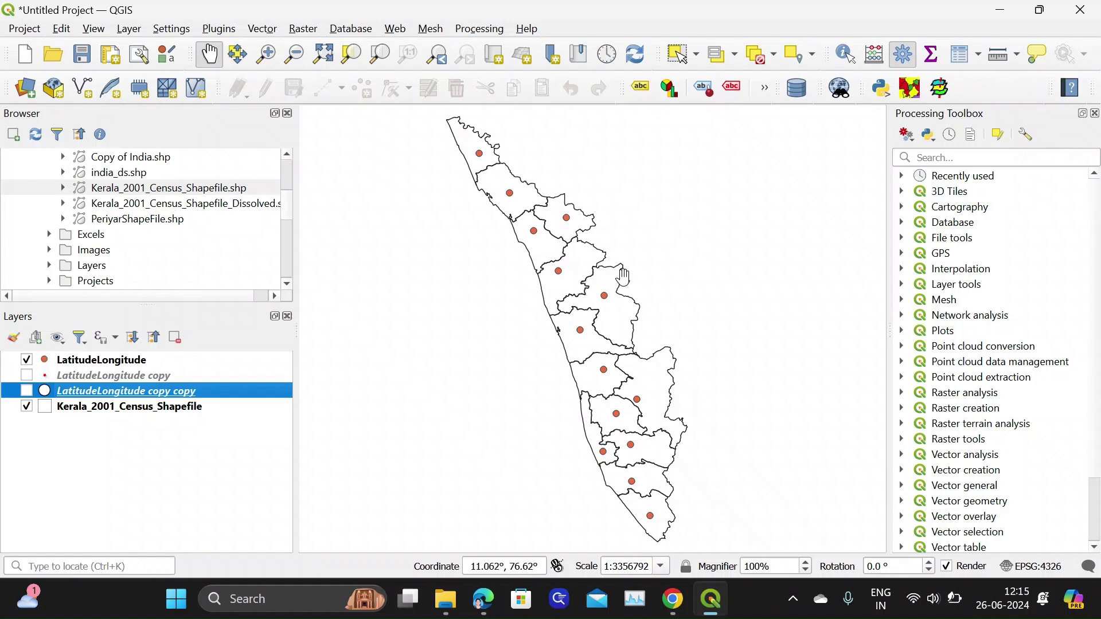
left_click(26, 360)
left_click(33, 376)
left_click(29, 374)
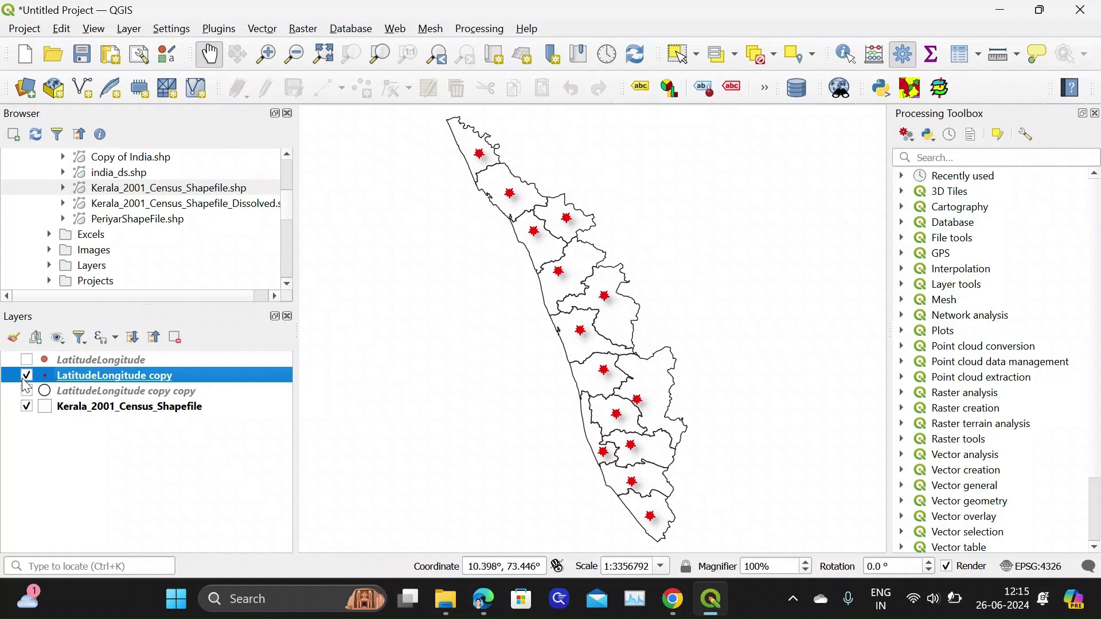
left_click(26, 376)
left_click(26, 391)
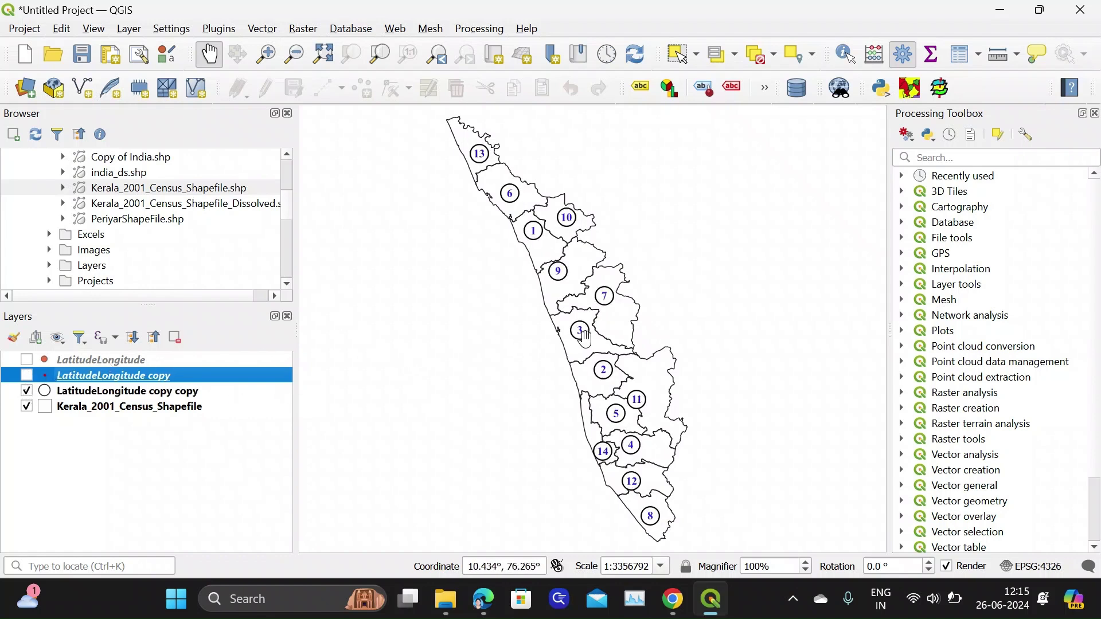